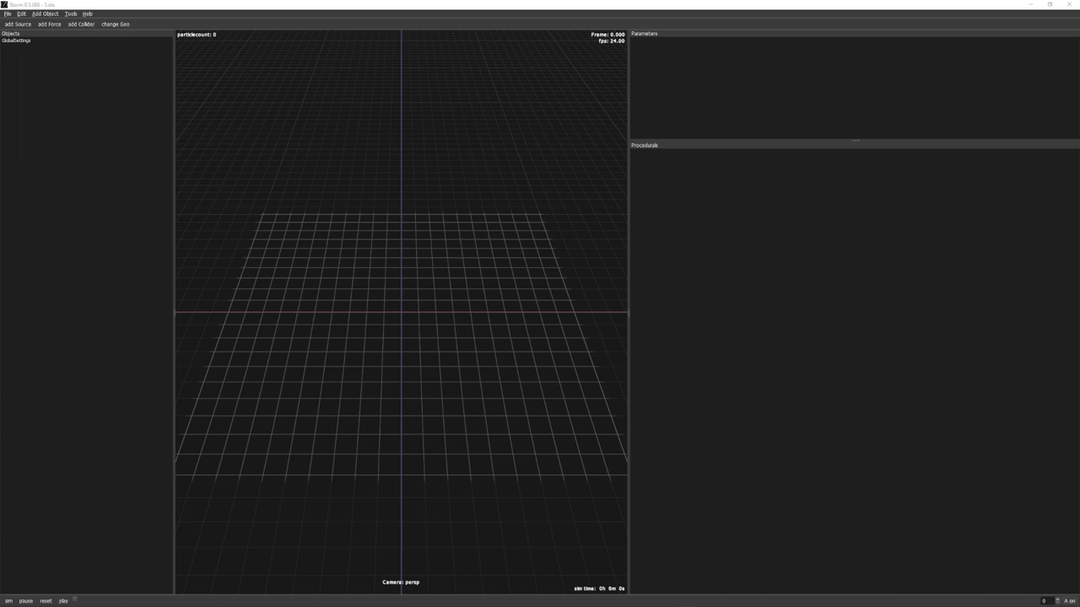
- Add a granular particle system to the empty scene
left_click(387, 204)
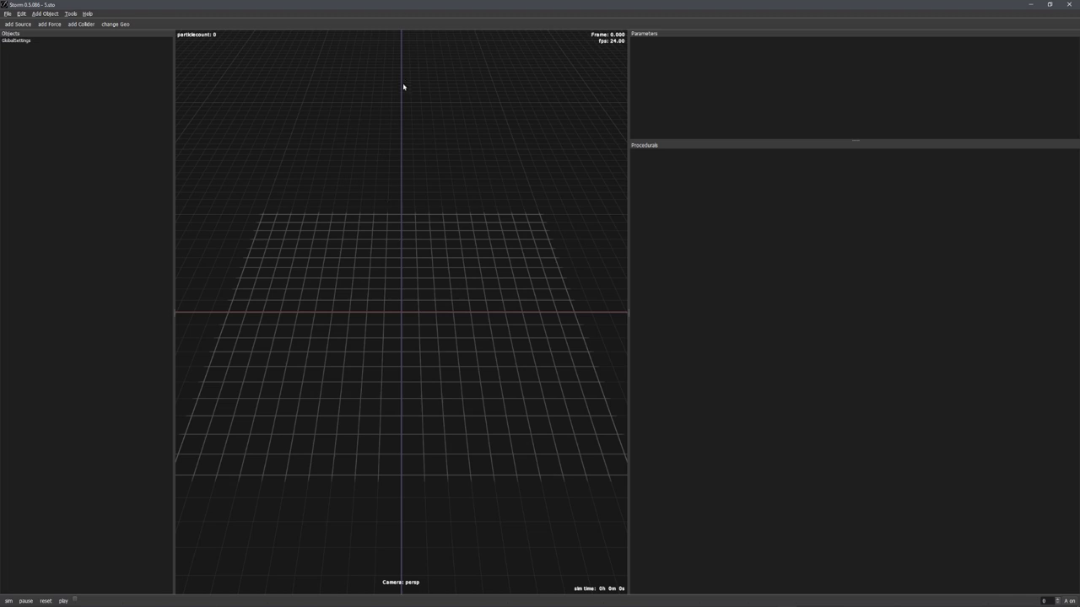
left_click(46, 15)
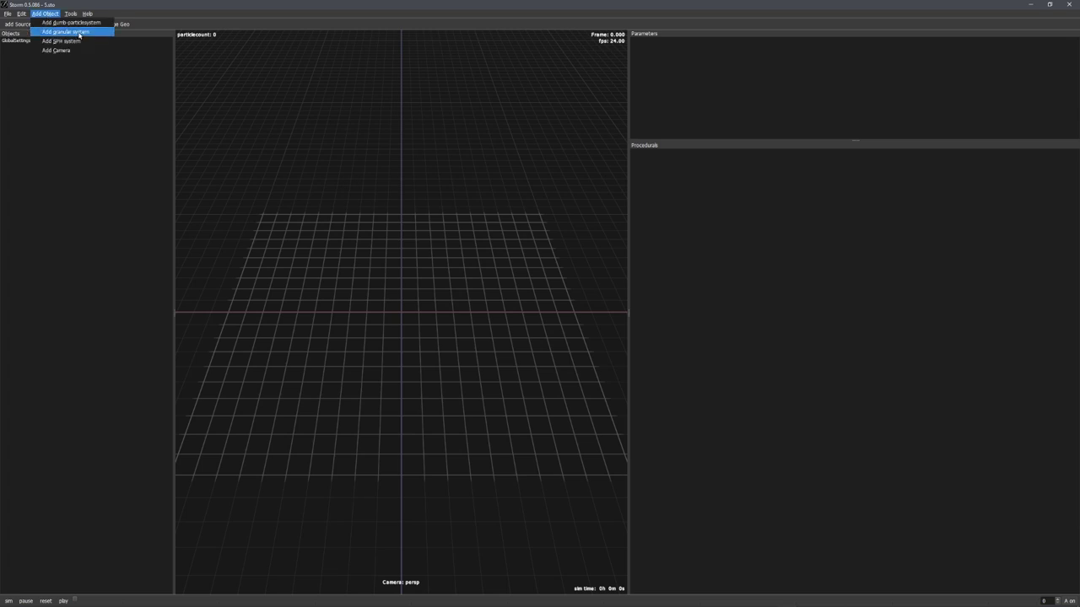
left_click(79, 32)
middle_click_drag(397, 287, 471, 340)
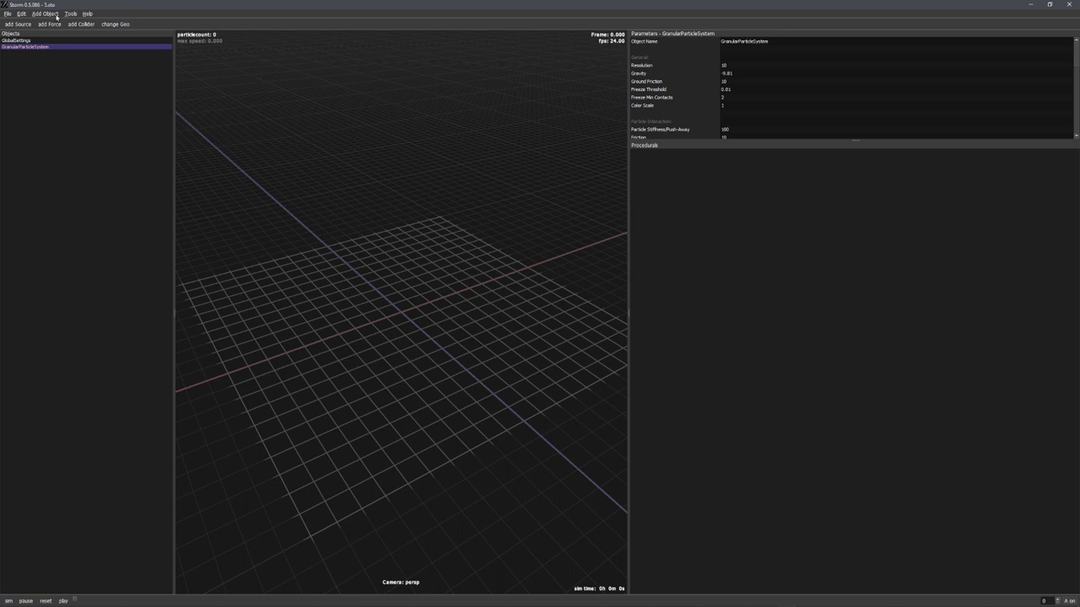
- Add a particle source and raise it to about 5.5 on the Y axis above the grid
left_click(18, 24)
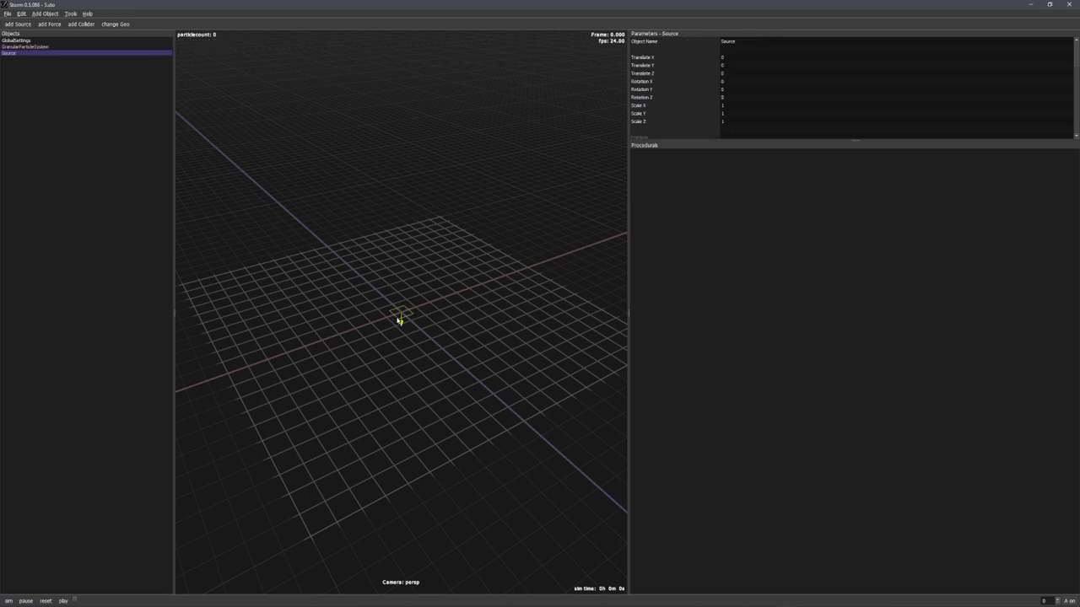
left_click(406, 318)
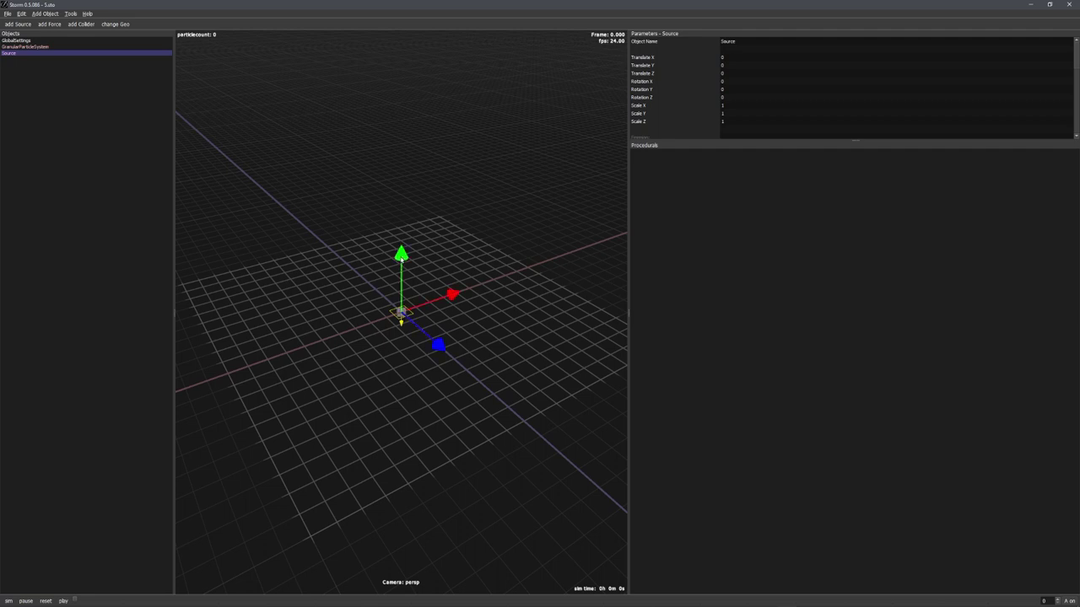
left_click_drag(402, 260, 393, 275)
middle_click_drag(393, 275, 441, 289)
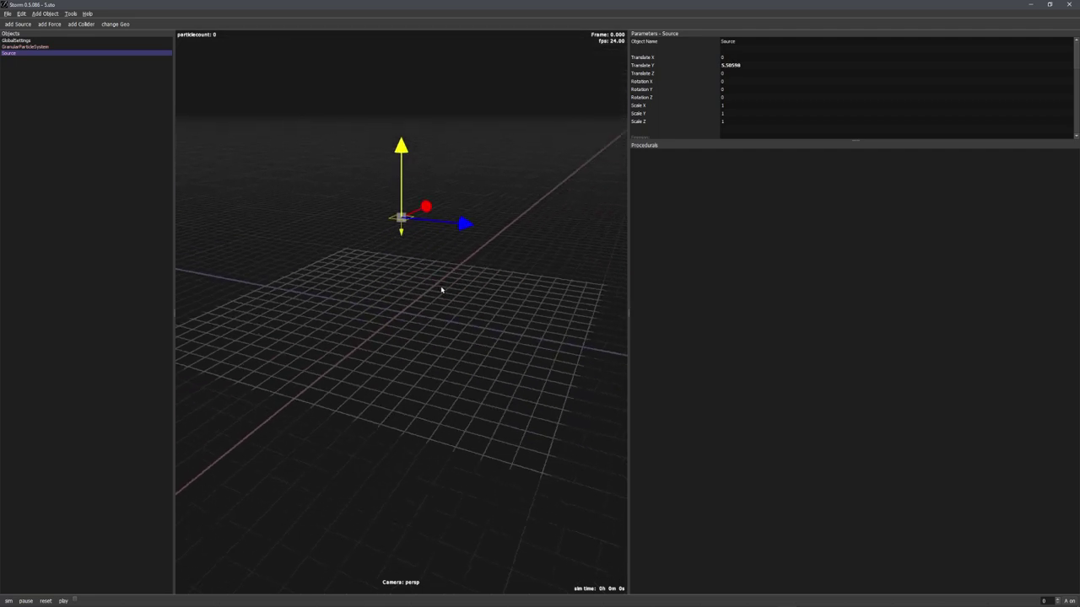
- Run the simulation, examine the falling particles from several angles, and reset it
key("space")
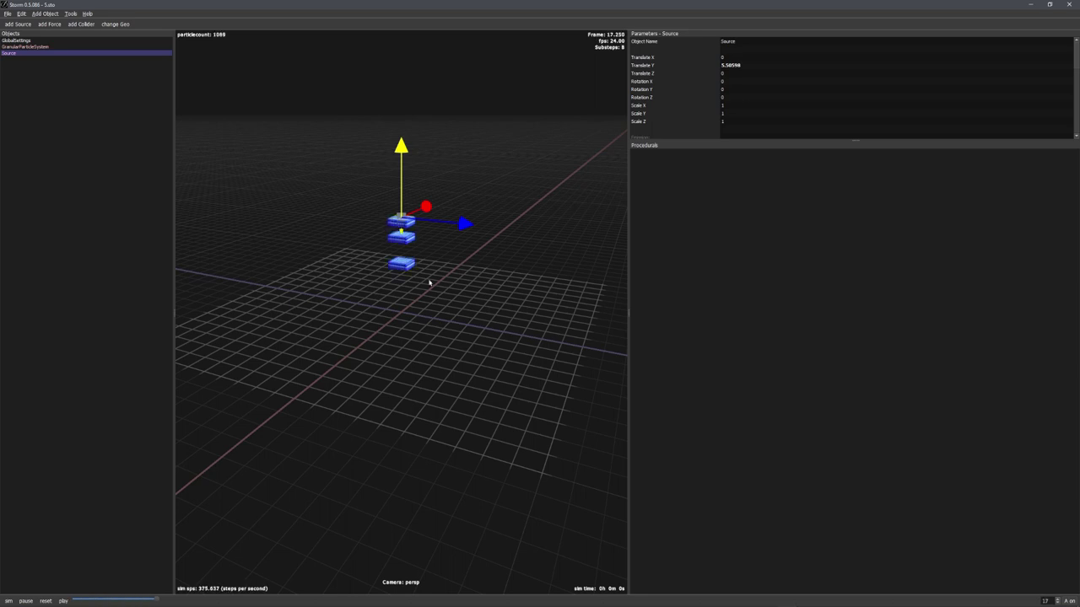
middle_click_drag(404, 323, 467, 306)
right_click_drag(468, 306, 461, 382)
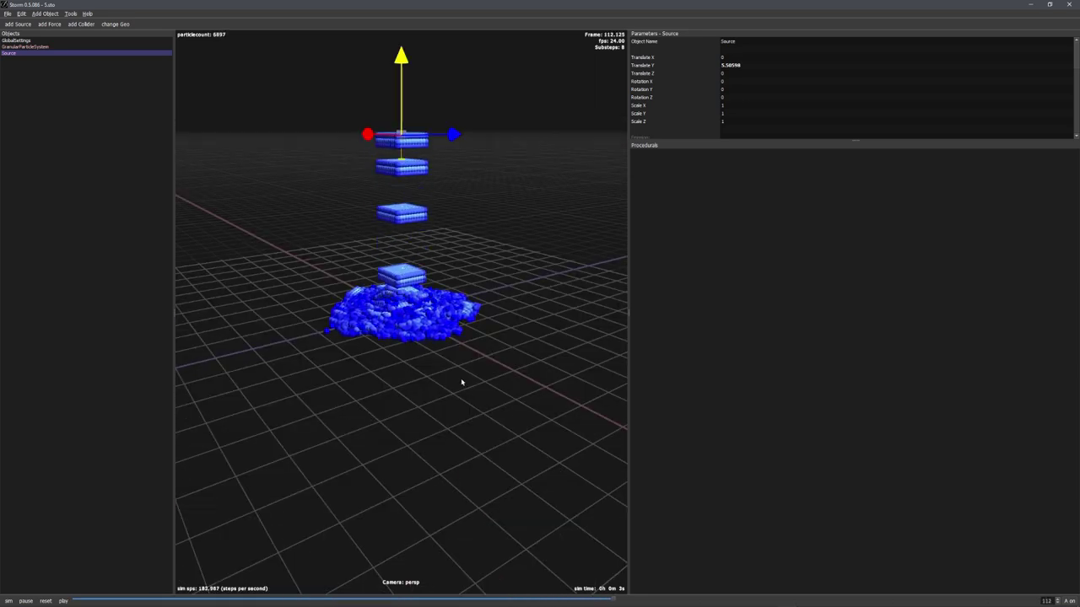
middle_click_drag(461, 382, 248, 408)
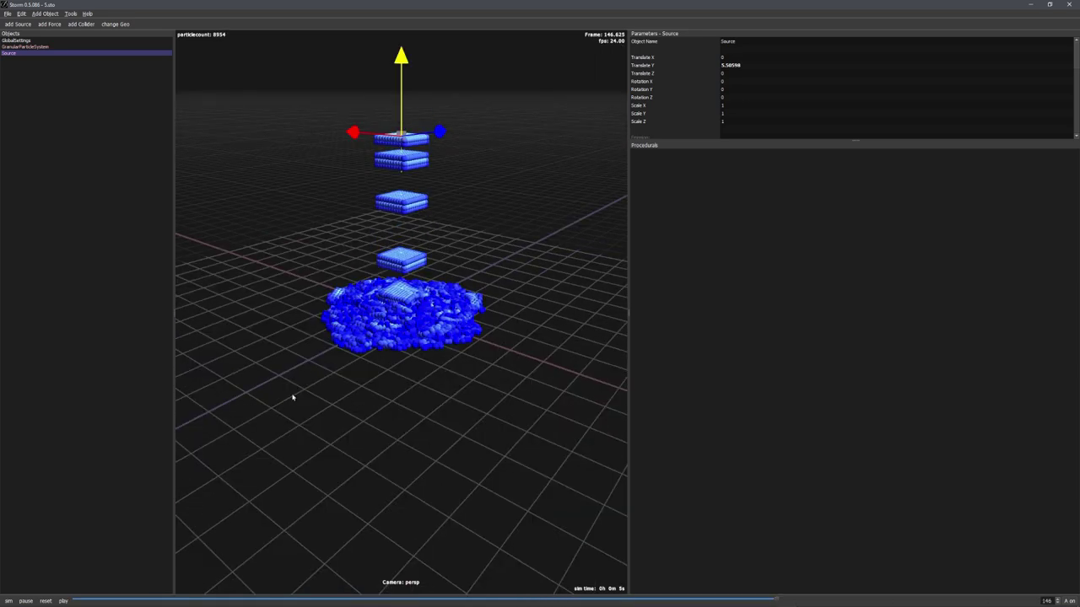
left_click(46, 601)
- Add a box collider below the source and move it to about 1.72 on Y and -0.54 on X
middle_click_drag(277, 448, 329, 468)
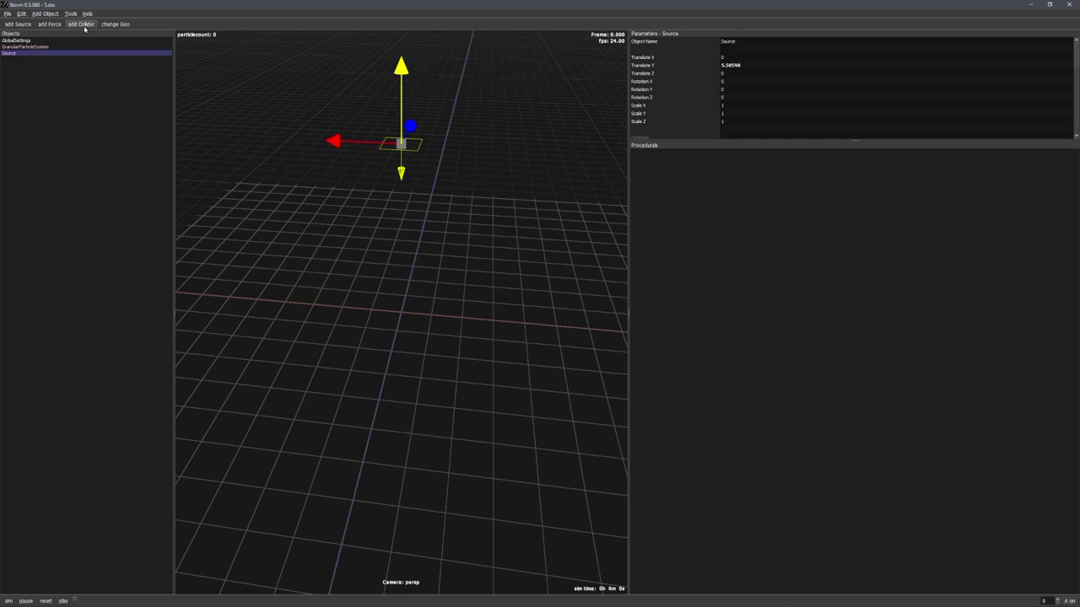
left_click(84, 25)
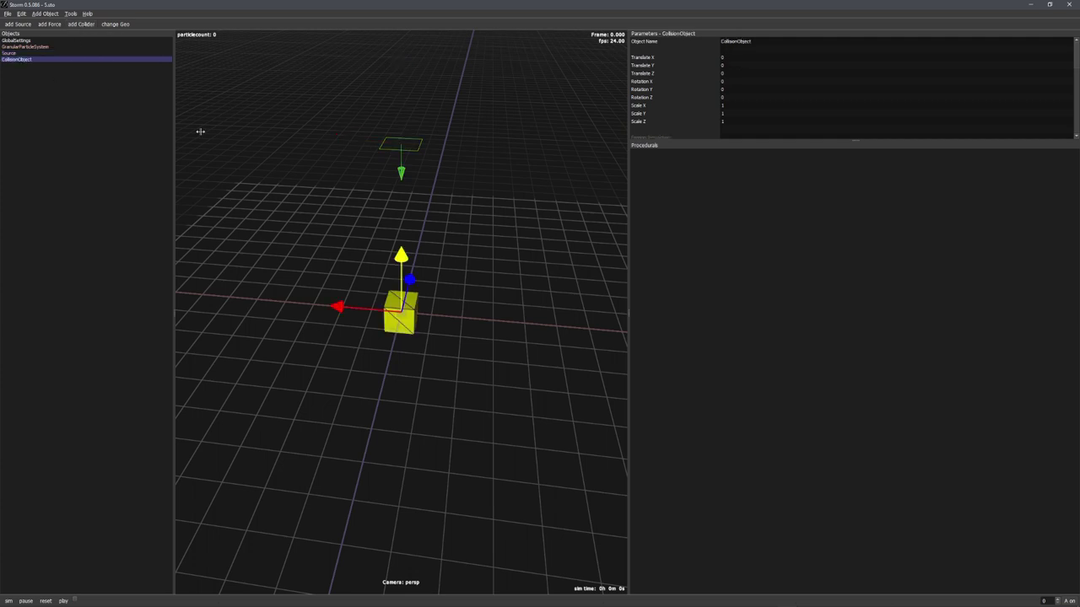
middle_click_drag(200, 132, 753, 177)
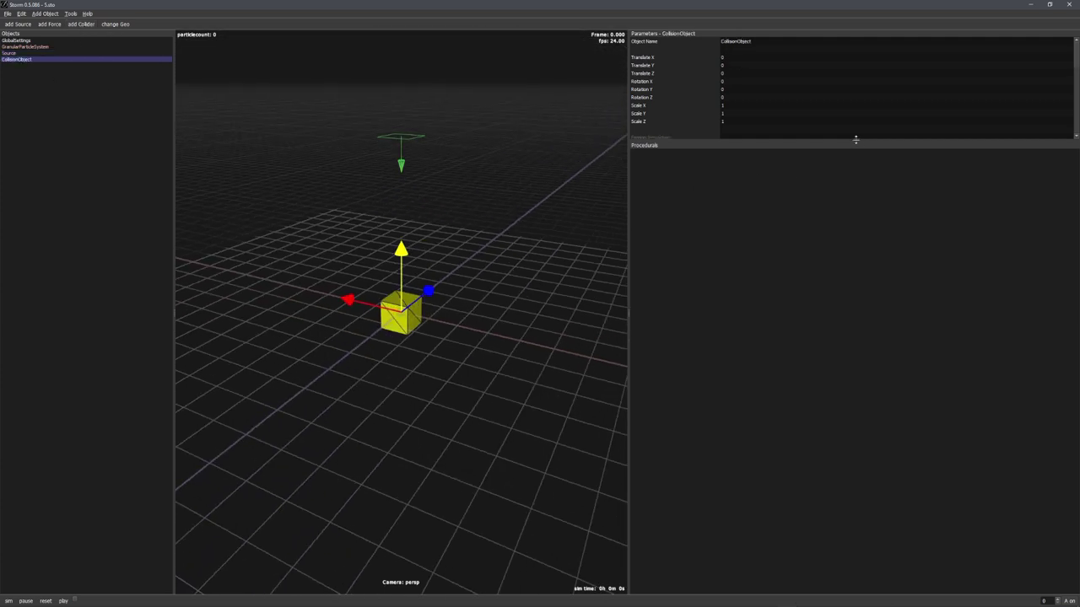
left_click_drag(857, 142, 854, 377)
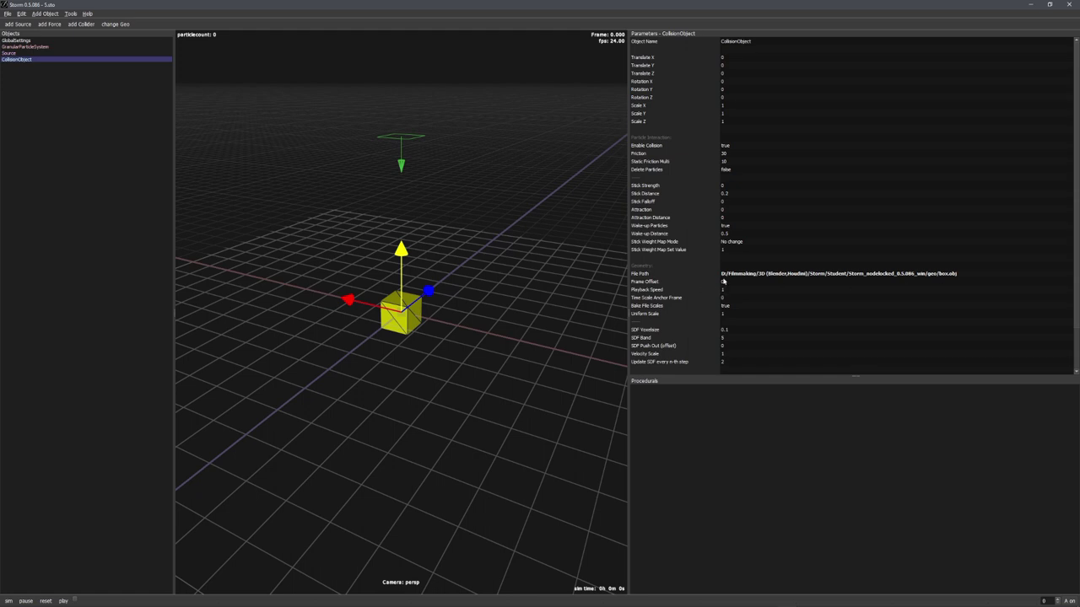
left_click_drag(405, 257, 403, 211)
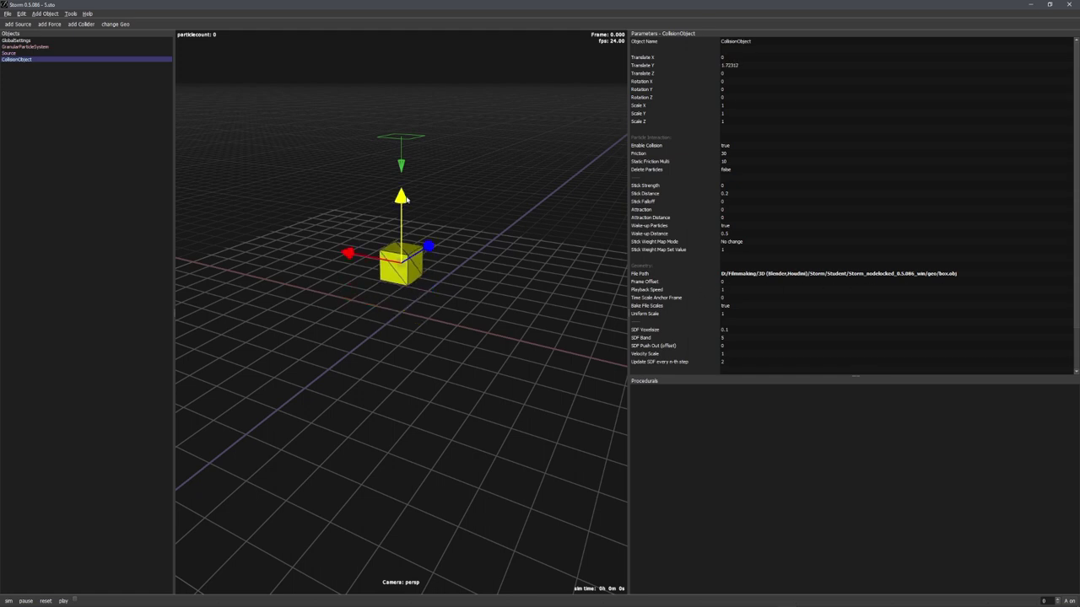
left_click_drag(349, 251, 369, 258)
- Simulate the particles colliding with the box, then reset the simulation
middle_click_drag(364, 328, 442, 330)
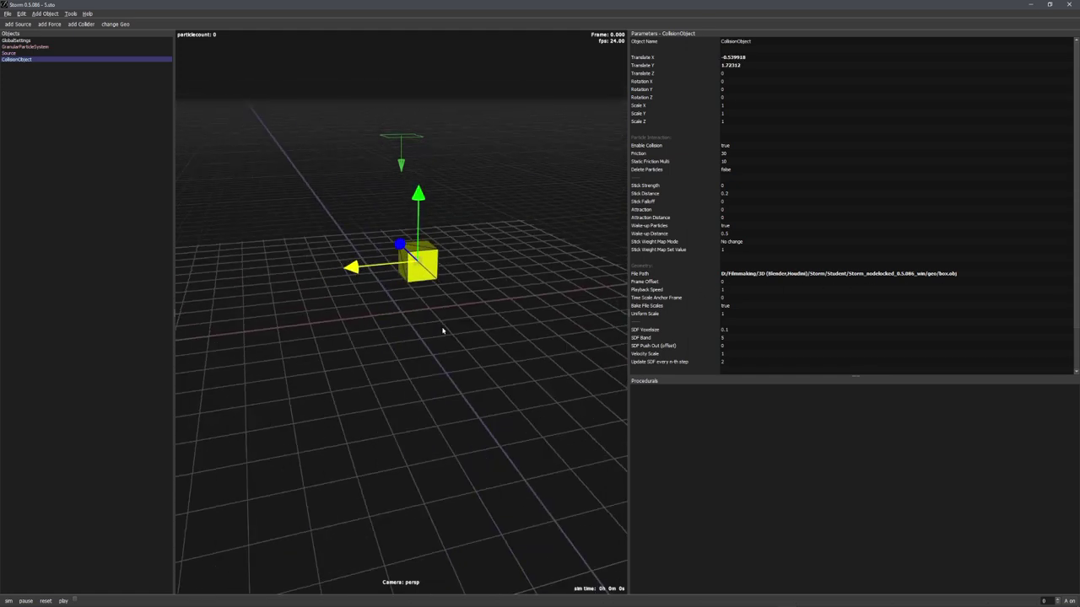
key("space")
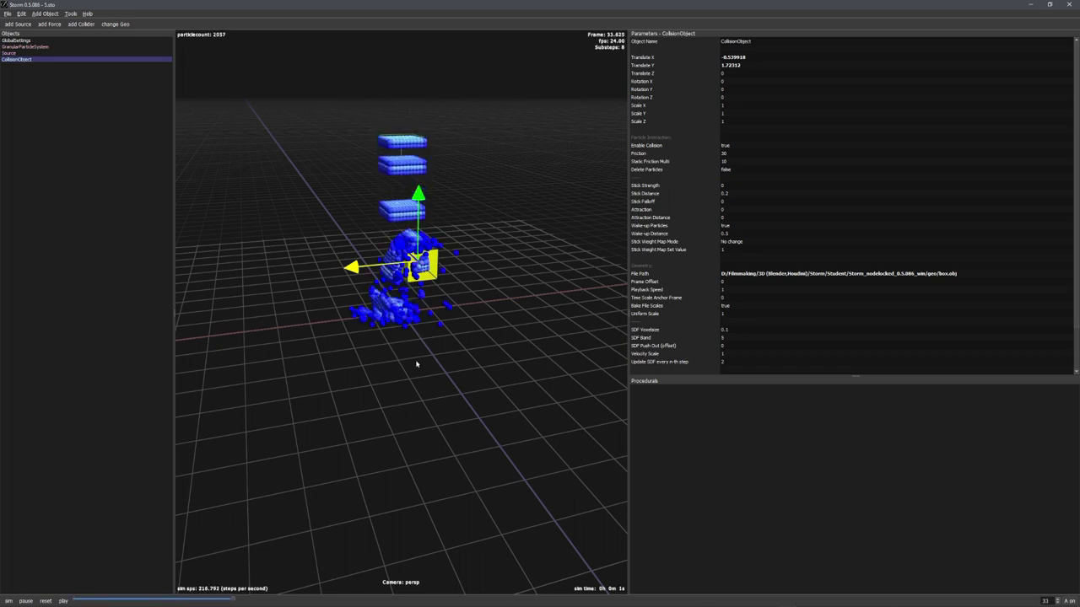
middle_click_drag(416, 363, 442, 352)
key("r")
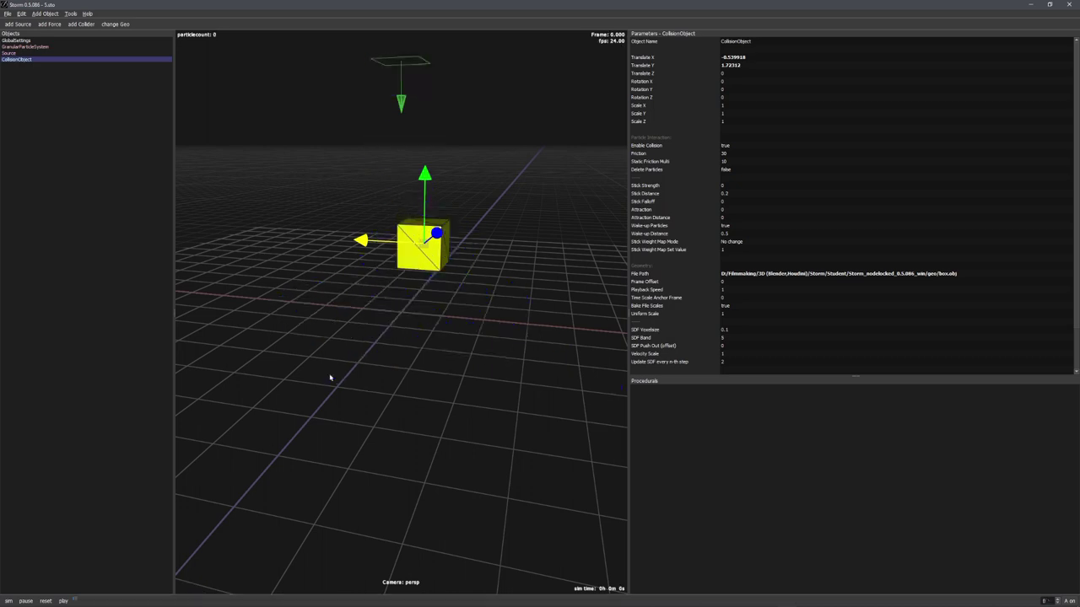
- Animate the source's Translate X from about 2.28 at frame 0 to about -3.05 at frame 18
middle_click_drag(316, 381, 438, 219)
left_click(413, 176)
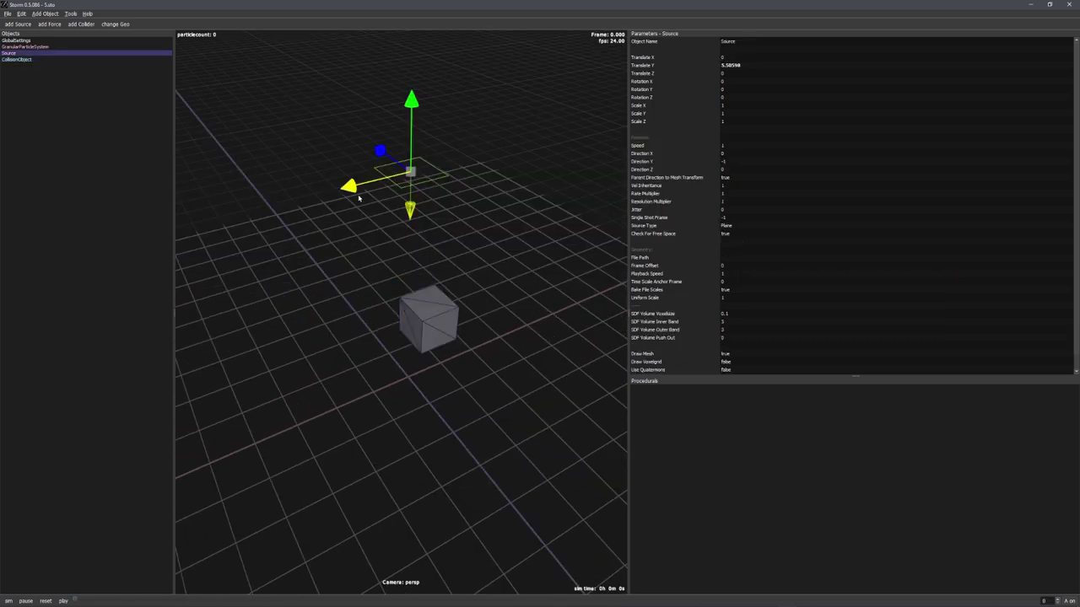
left_click_drag(355, 192, 226, 240)
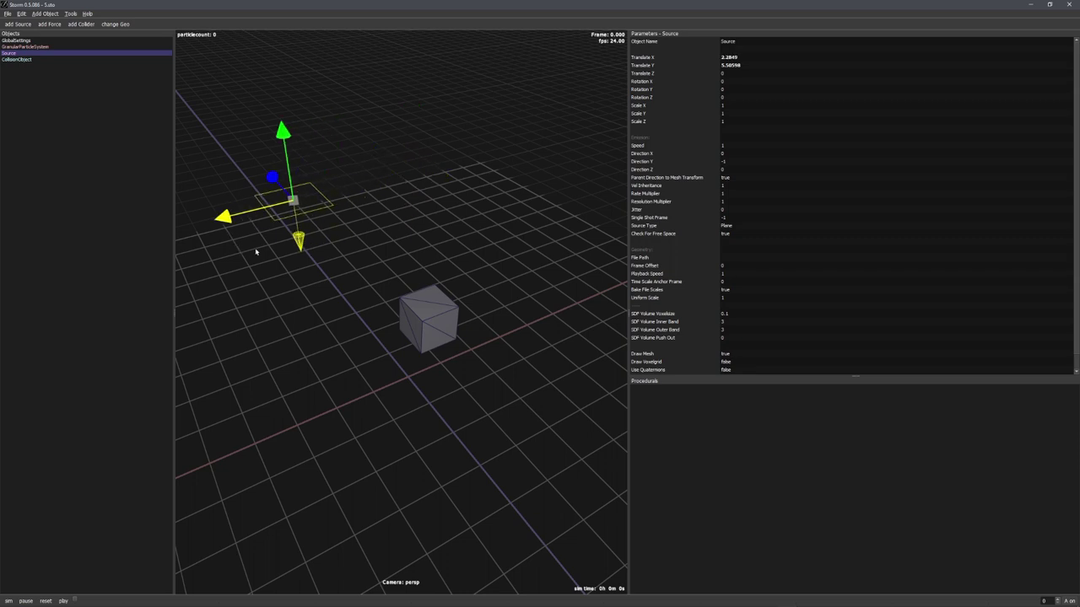
left_click(694, 58)
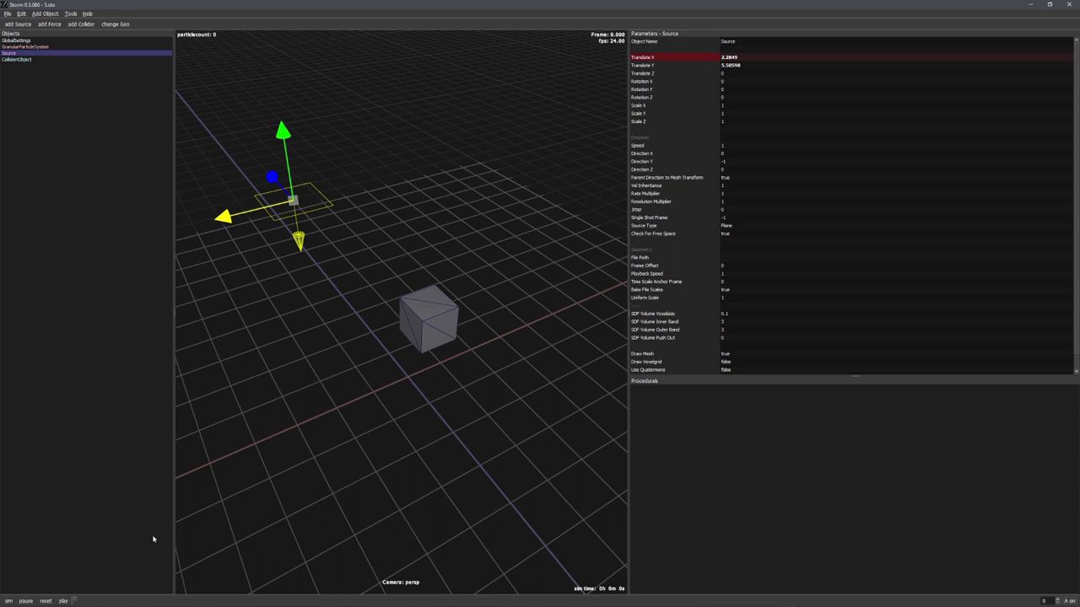
left_click(162, 600)
left_click_drag(214, 226, 472, 158)
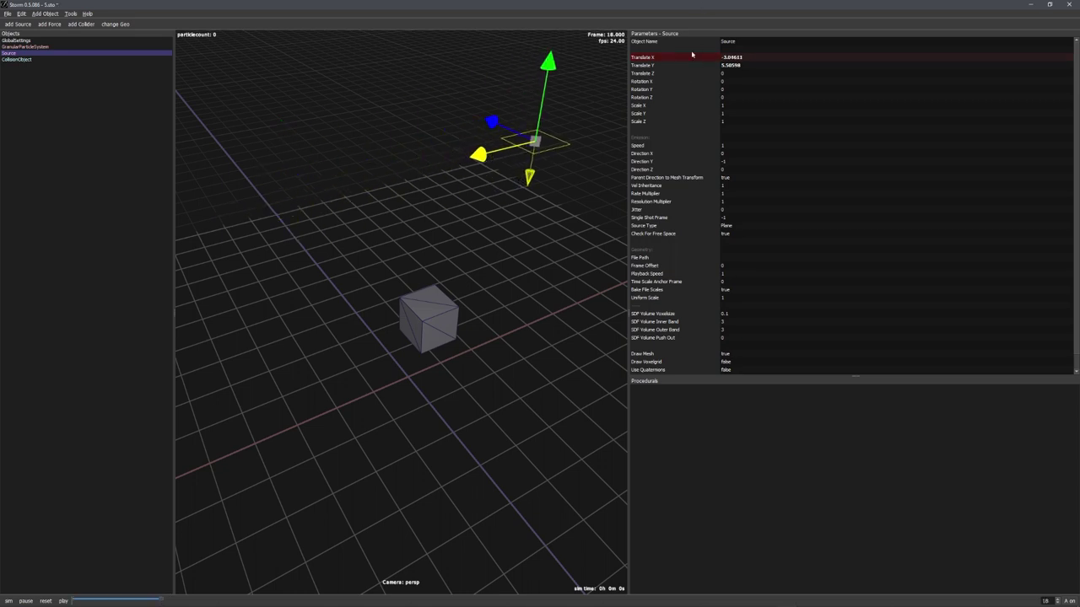
- Reset and run the simulation with the moving source, and examine the resulting particle piles from several angles
left_click(49, 601)
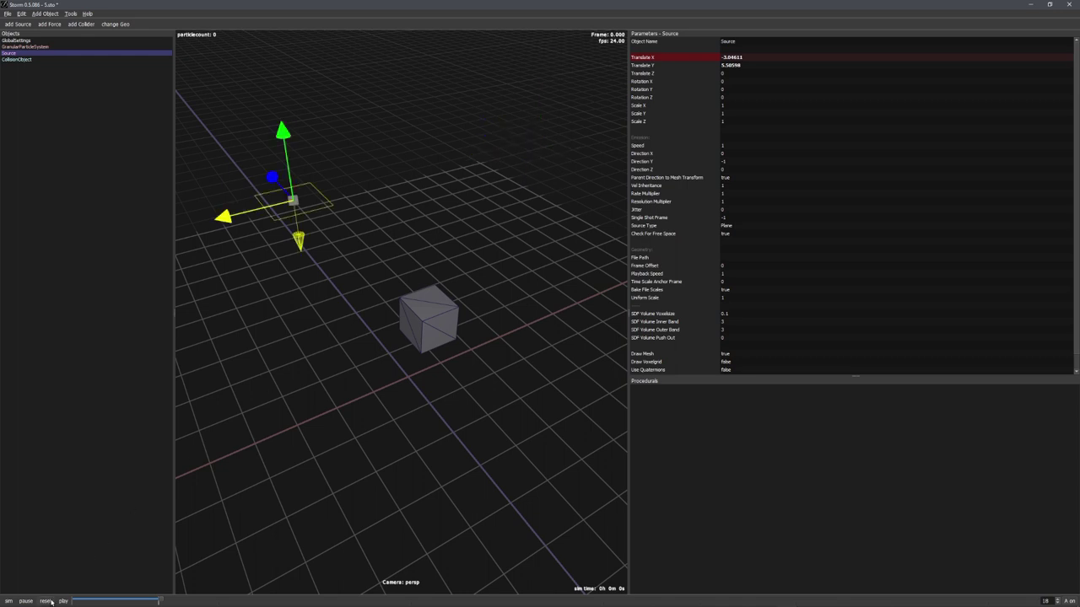
left_click_drag(345, 467, 311, 450, "alt")
key("space")
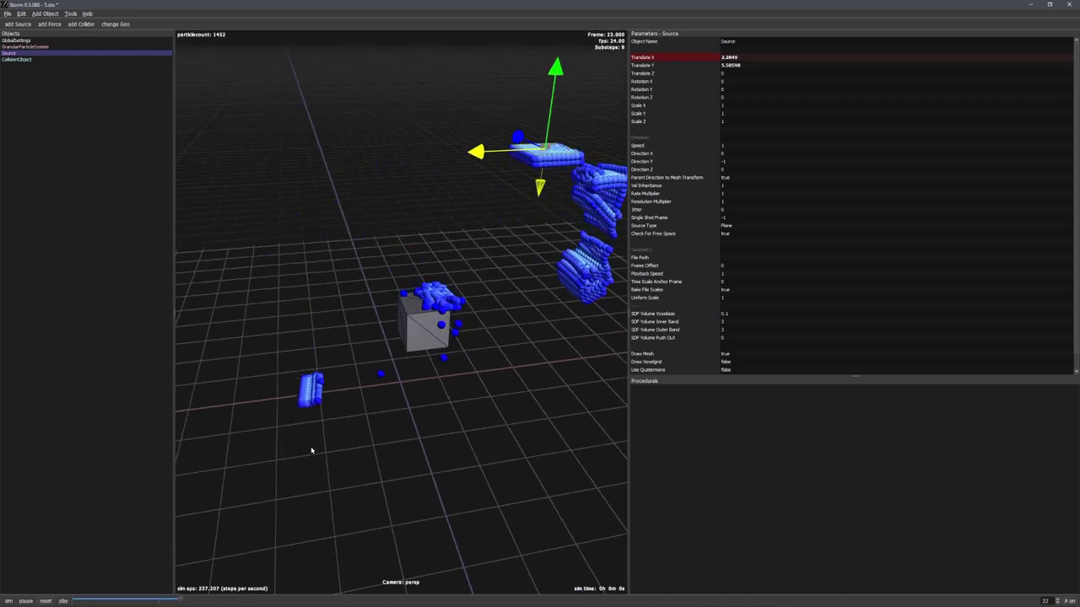
middle_click_drag(414, 429, 438, 361)
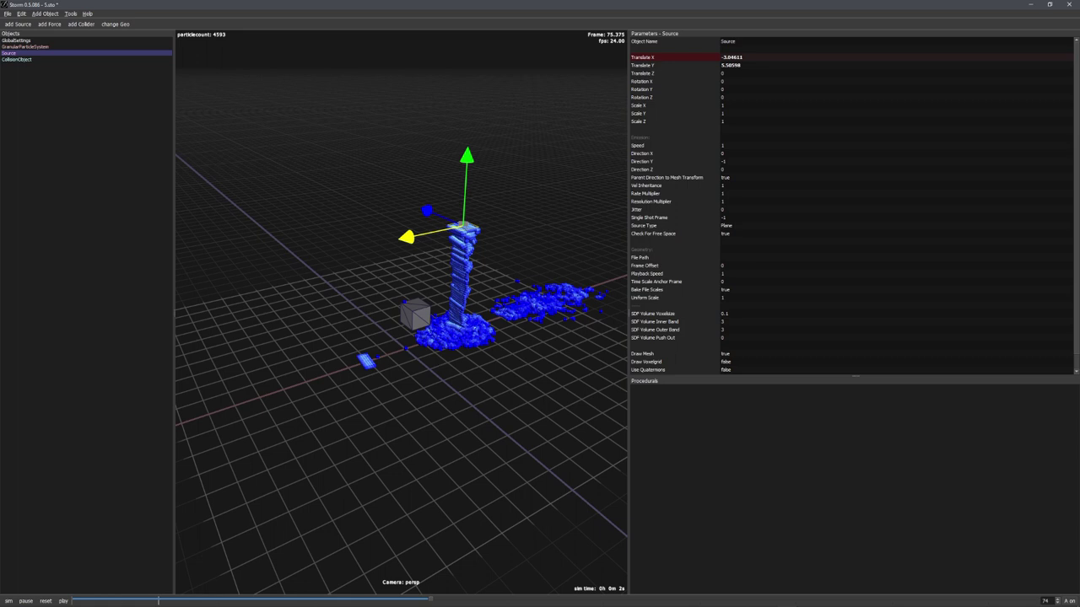
middle_click_drag(439, 361, 420, 371)
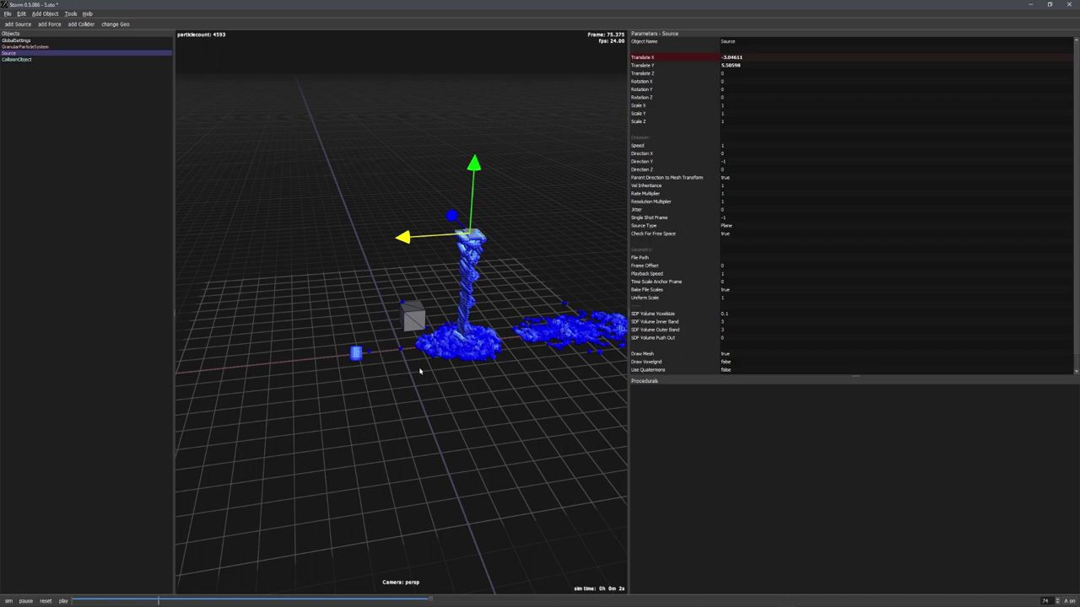
middle_click_drag(419, 371, 503, 379)
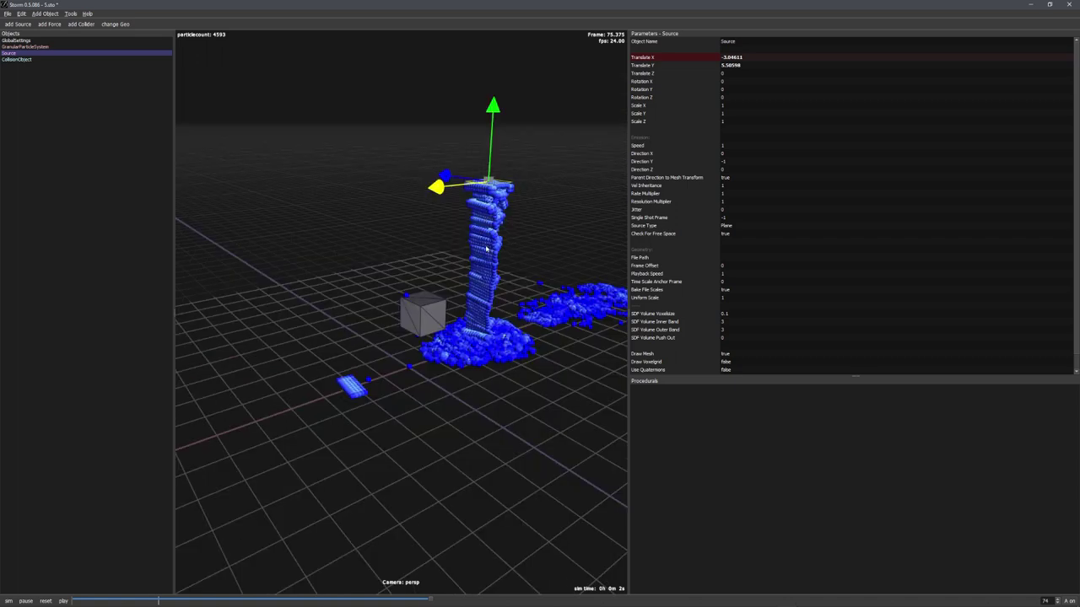
middle_click_drag(486, 248, 490, 289)
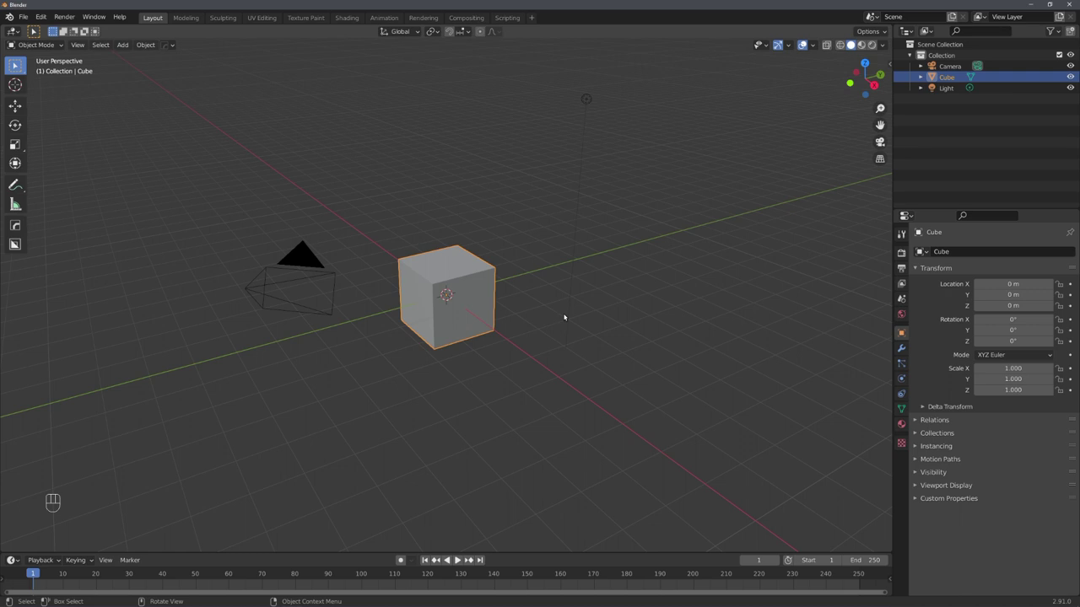
- In Blender, delete all default objects and add a plane at the origin
key("a")
key("Delete")
key("shift+a")
left_click(546, 327)
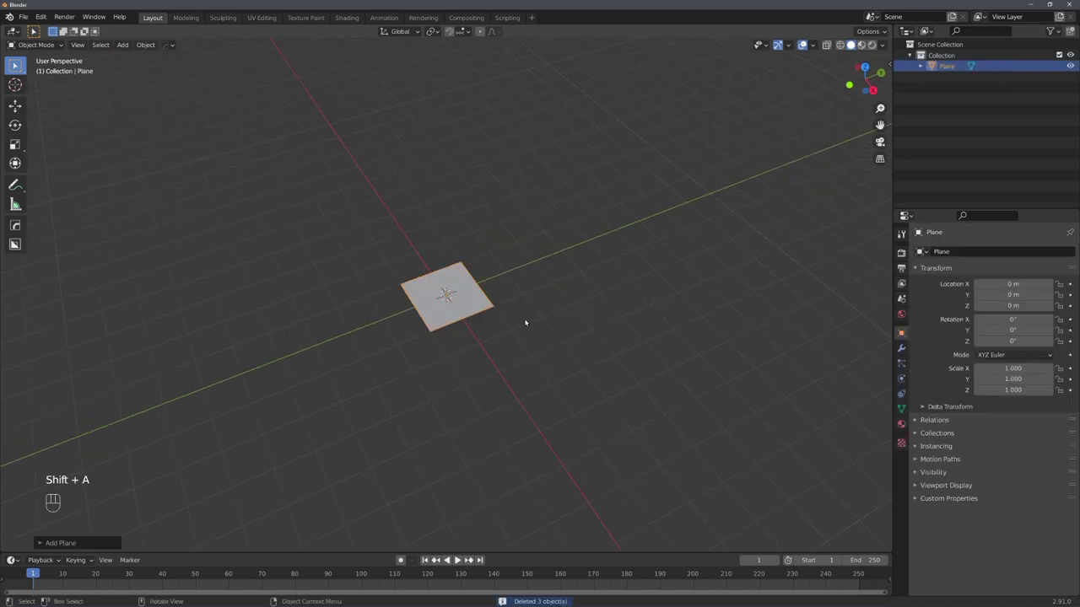
- Delete three of the plane's vertices in edit mode, leaving a single vertex
middle_click_drag(525, 322, 503, 345)
scroll(514, 348, "up", 3)
key("Tab")
key("1")
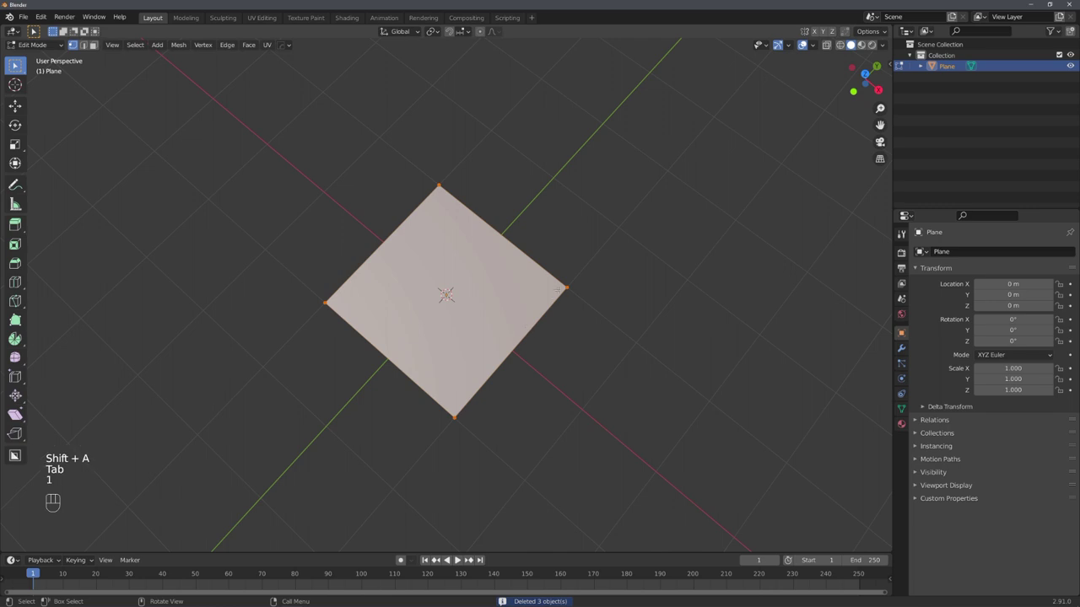
left_click(455, 414, "shift")
middle_click_drag(456, 415, 559, 386)
key("x")
left_click(540, 382)
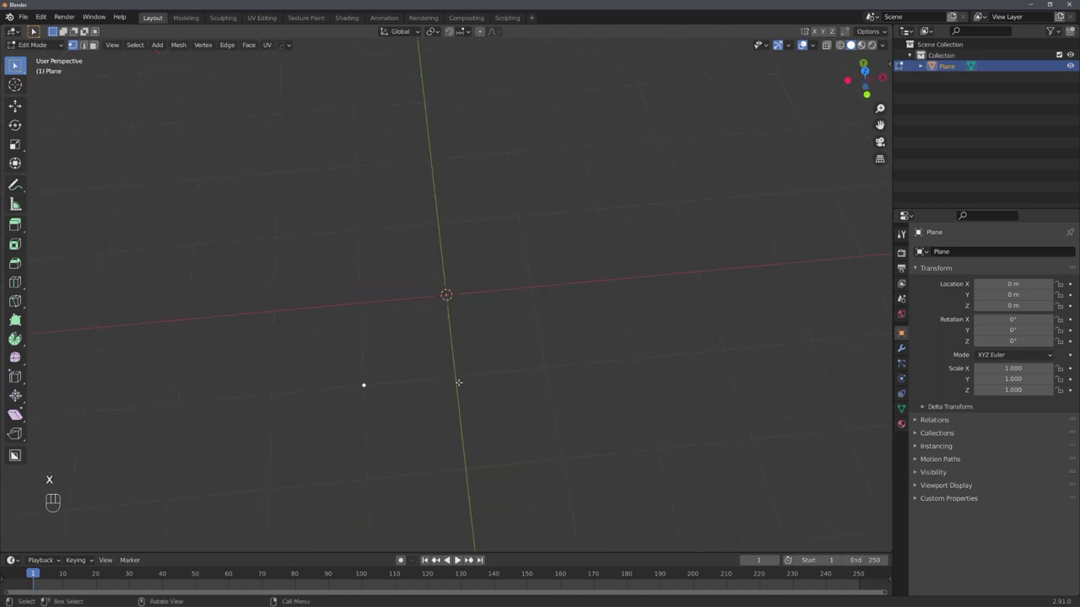
- Move the remaining vertex 1 m on X and 1 m on Y to the origin from the top view, and leave edit mode
key("KP_7")
key("g")
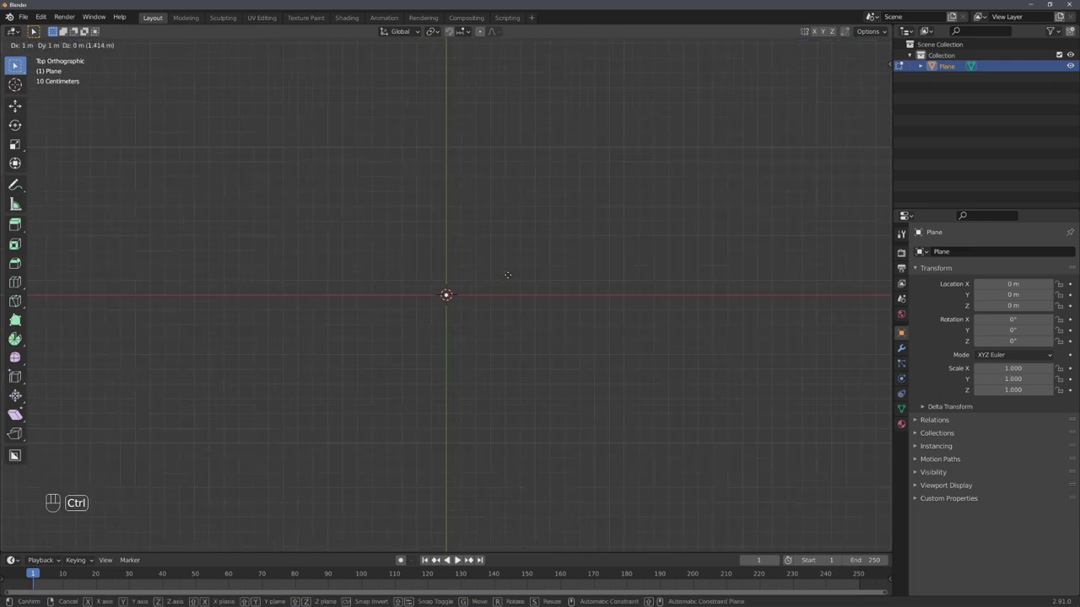
left_click(507, 275)
middle_click_drag(481, 403, 463, 340)
key("Tab")
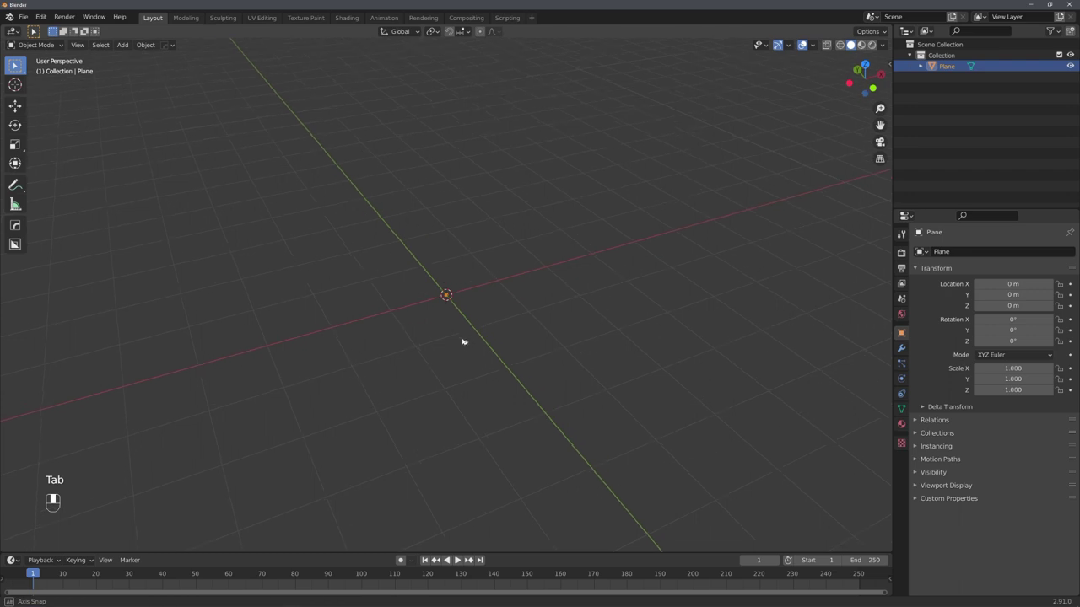
- Export the selected vertex as a Wavefront OBJ named vert.obj to the Granular\5 project folder, limited to the selection only
left_click(22, 17)
mouse_move(65, 174)
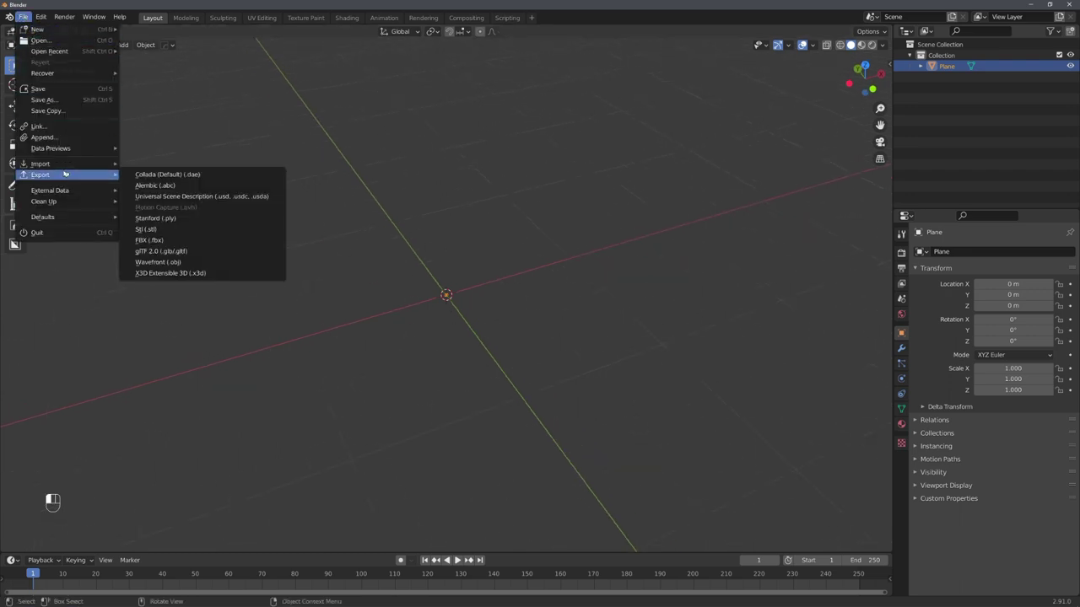
left_click(173, 262)
left_click(783, 177)
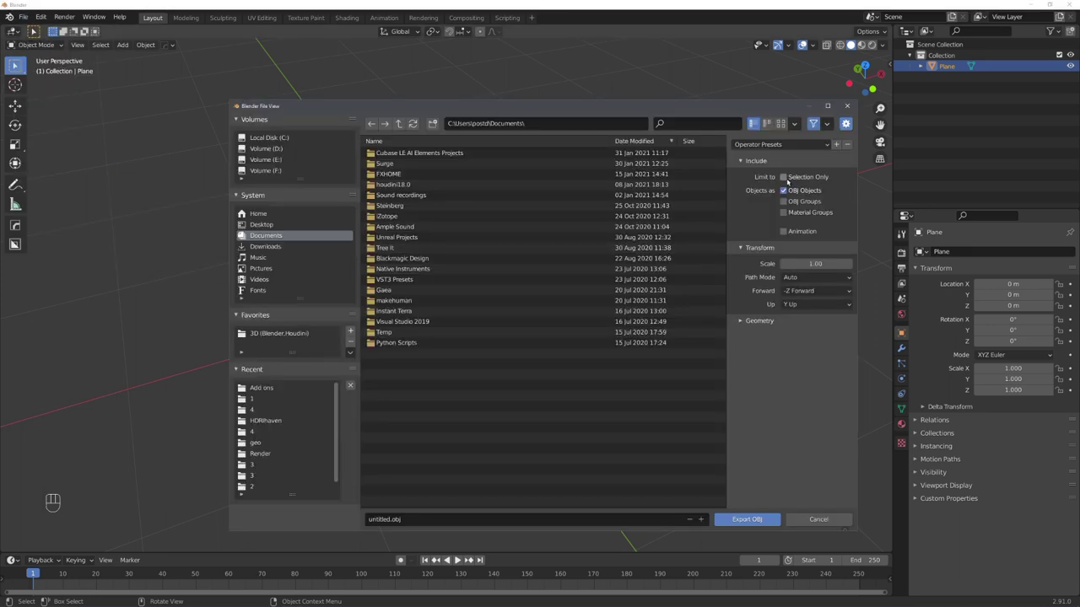
left_click_drag(693, 107, 783, 105)
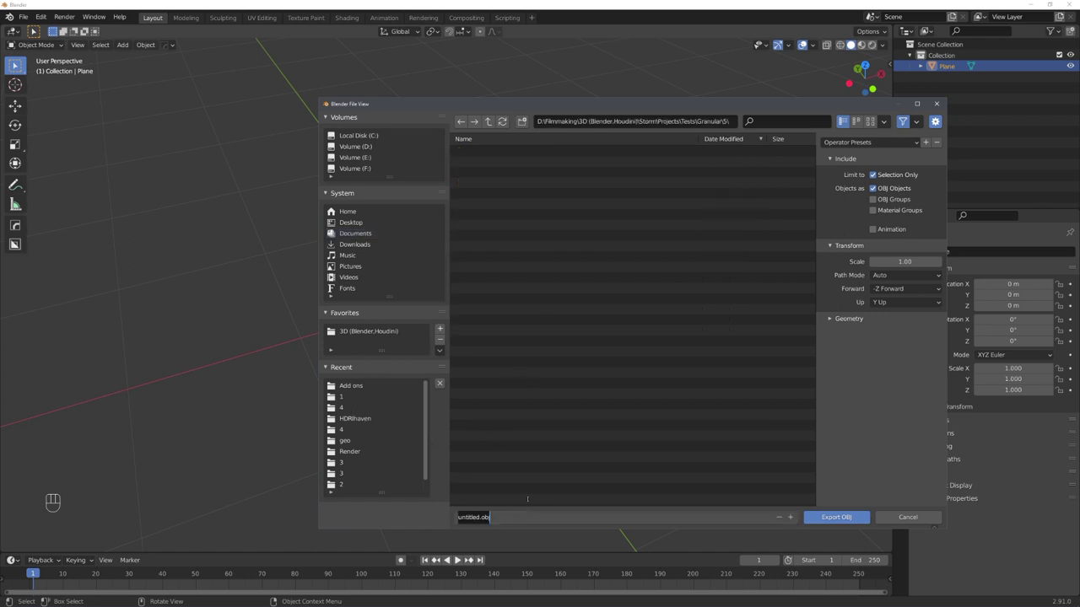
type("vert")
key("Return")
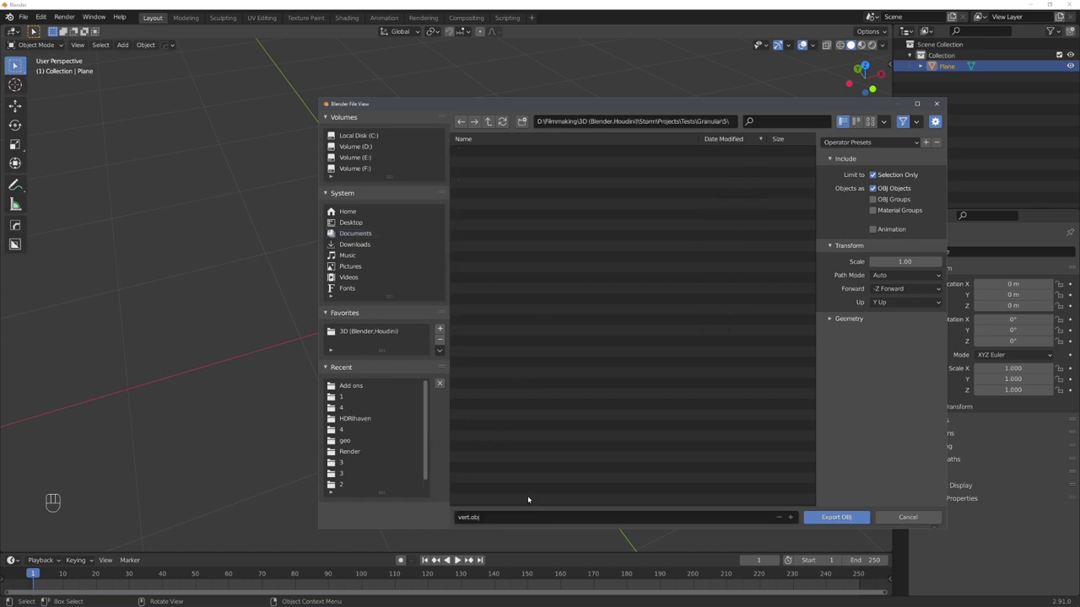
left_click(841, 517)
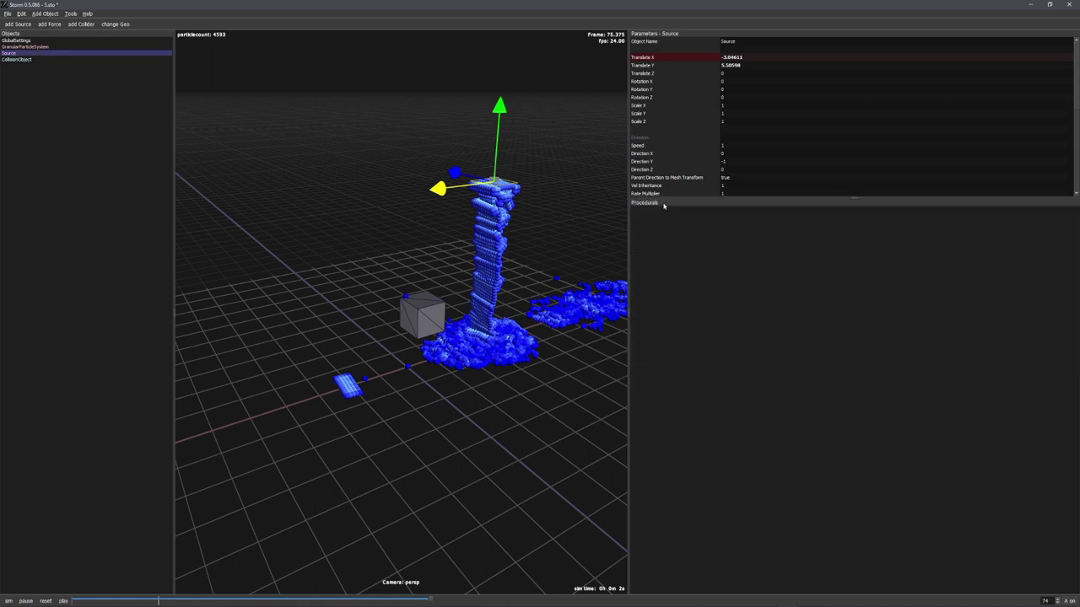
- Switch to Storm, add a Read node, reset the simulation, and set the node's file path to vert.obj in the Granular\5 folder
key("r")
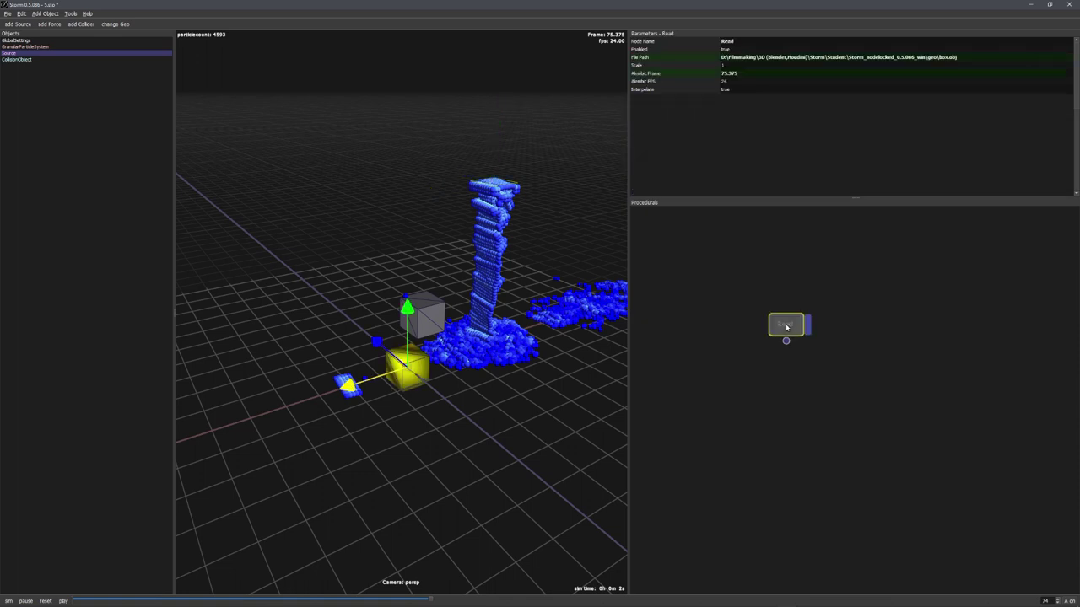
left_click_drag(791, 327, 748, 329)
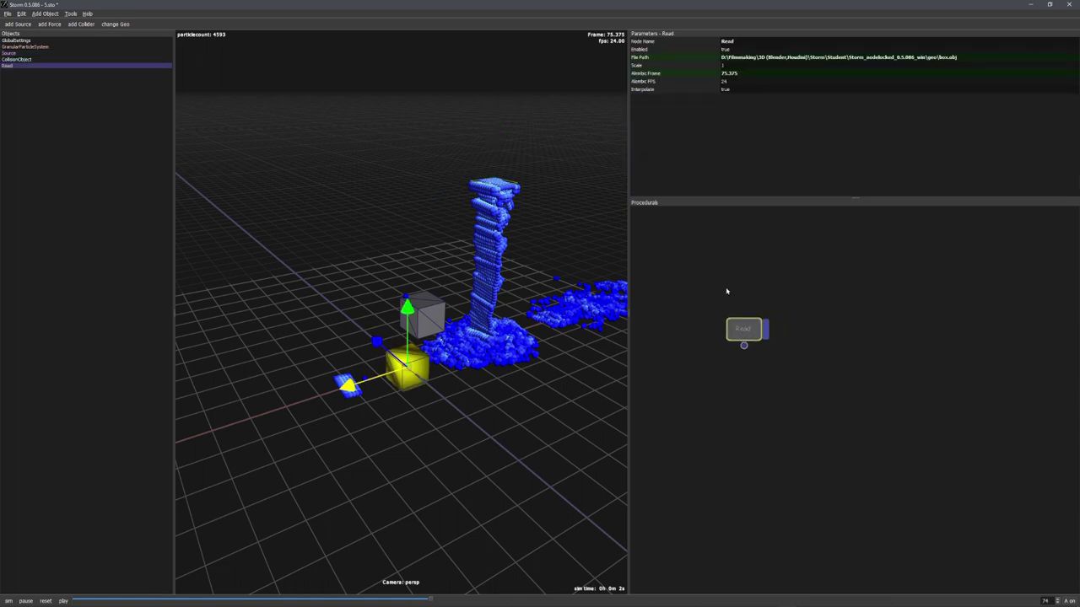
left_click(46, 600)
double_click(962, 57)
type("D:\\Filmmaking\\3D (Blender,Houdini)\\Storm\\Projects\\Tests\\Granular\\")
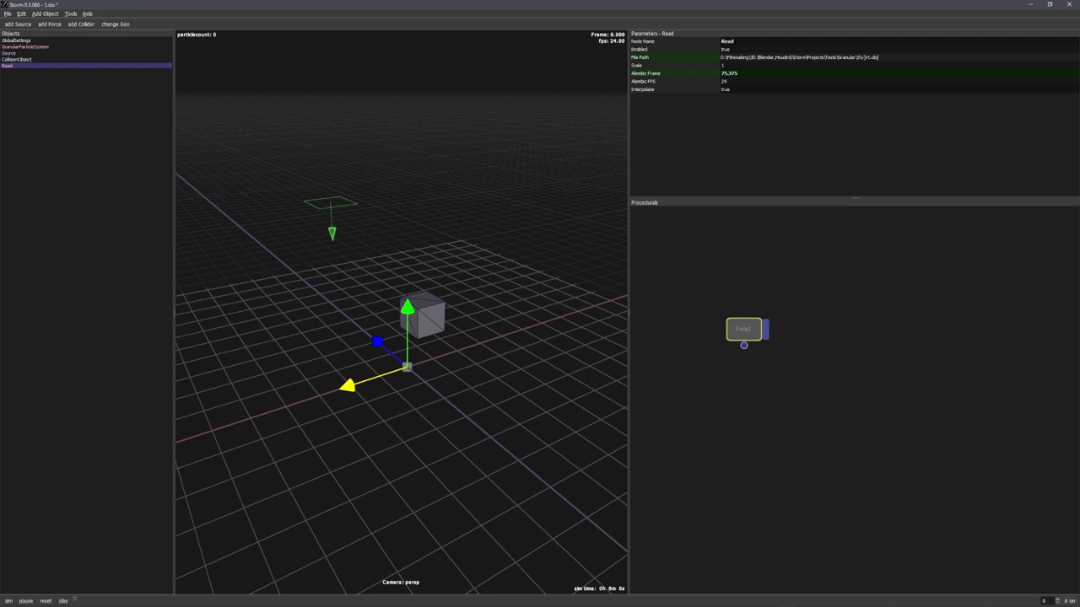
key("Return")
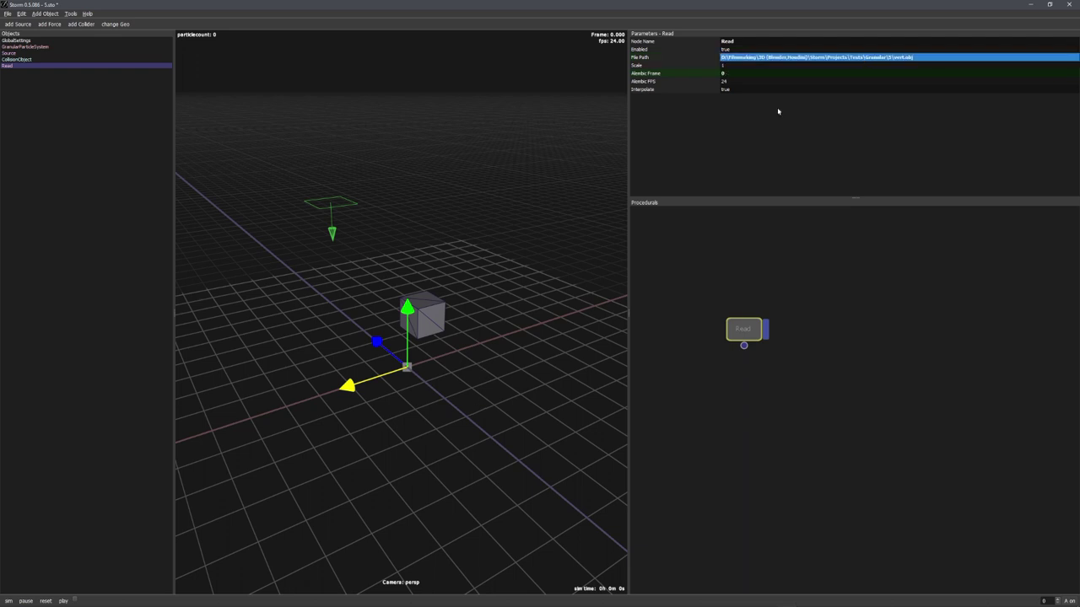
- Examine the imported vertex at the grid origin up close and select it
left_click_drag(496, 388, 473, 376, "alt")
right_click_drag(468, 362, 448, 450, "alt")
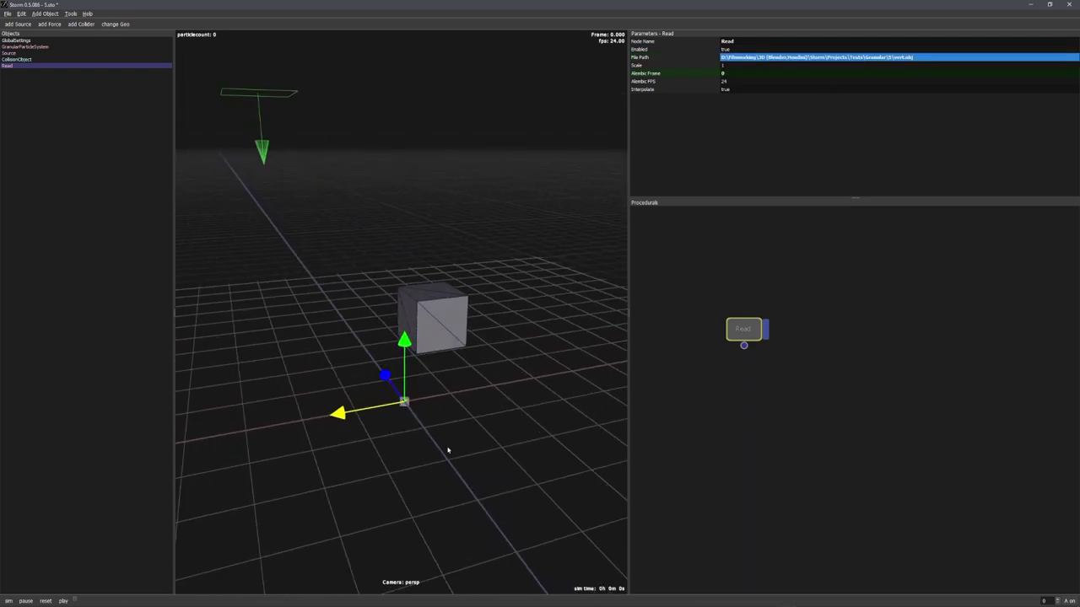
middle_click_drag(448, 450, 466, 270)
left_click(466, 266)
middle_click_drag(438, 402, 410, 380)
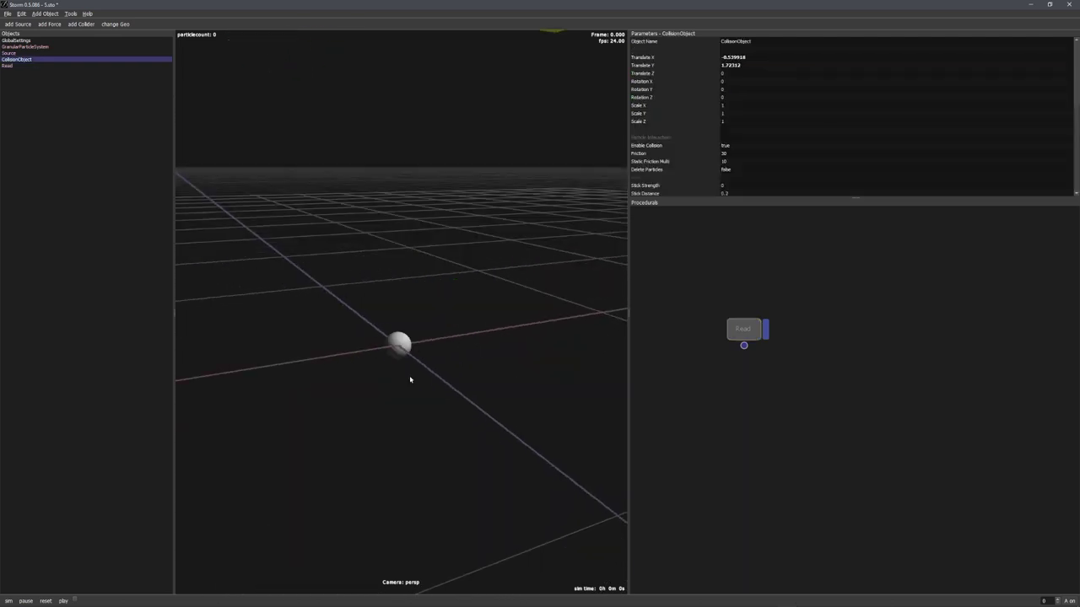
right_click_drag(438, 397, 426, 219)
middle_click_drag(426, 219, 456, 308)
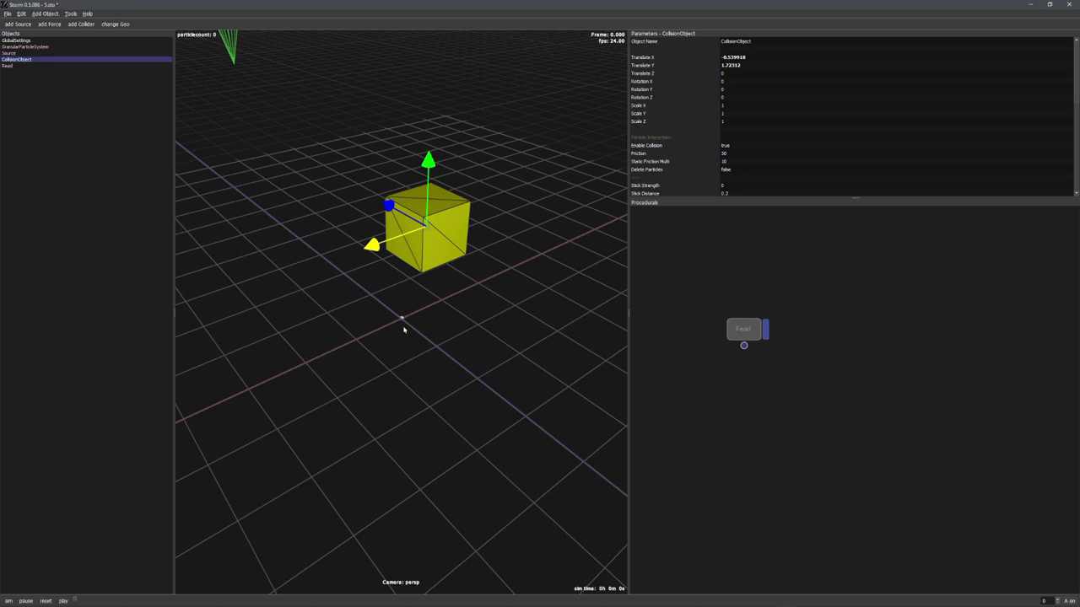
left_click(402, 320)
- Add a Copy node fed by the Read node's output and place it below the Read node
scroll(456, 307, "down", 3)
middle_click_drag(838, 346, 831, 352)
key("Tab")
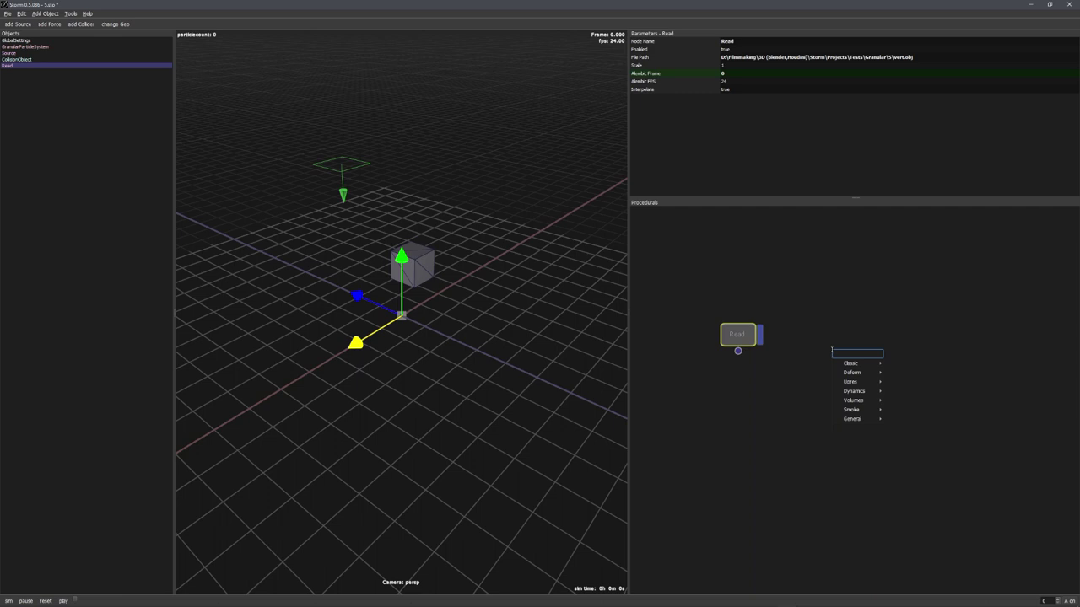
type("copy")
left_click(912, 356)
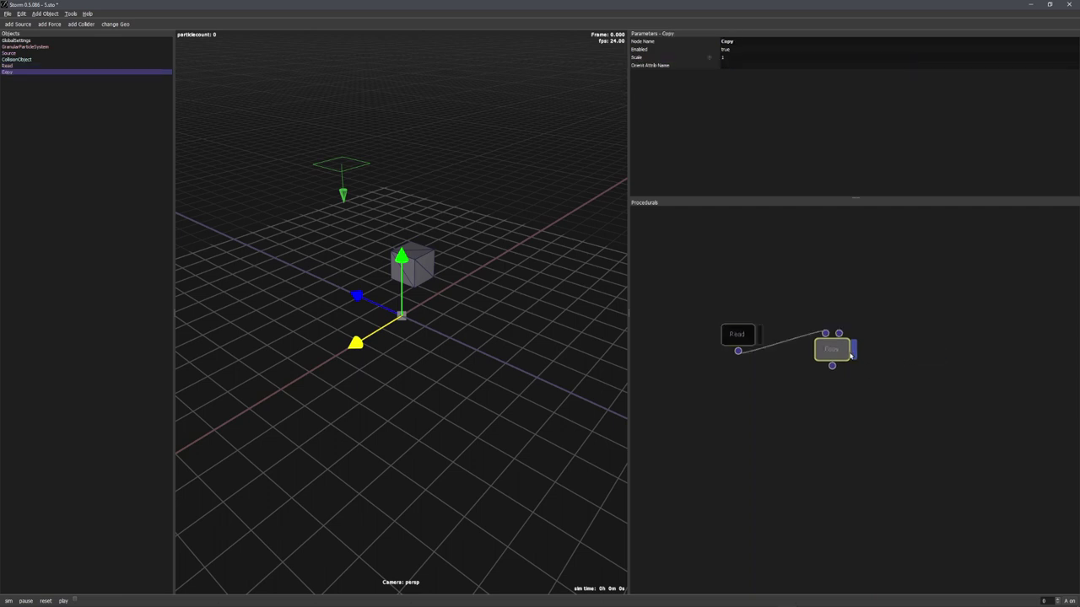
left_click_drag(833, 362, 812, 427)
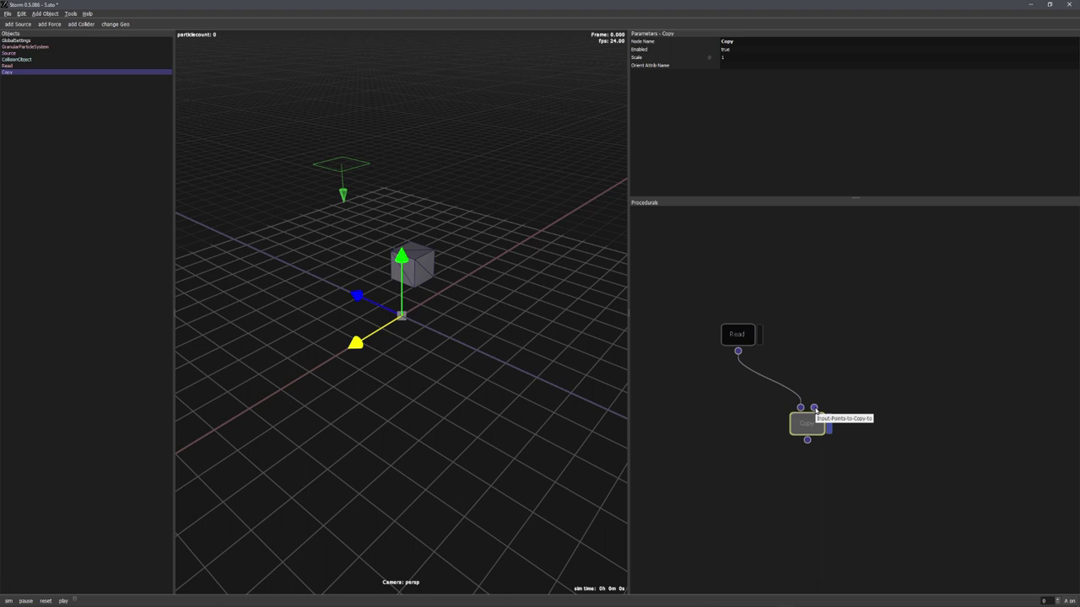
- Add an Import-System node and connect its output to the Copy node's points-to-copy-to input
middle_click_drag(832, 309, 832, 344)
key("Tab")
type("import")
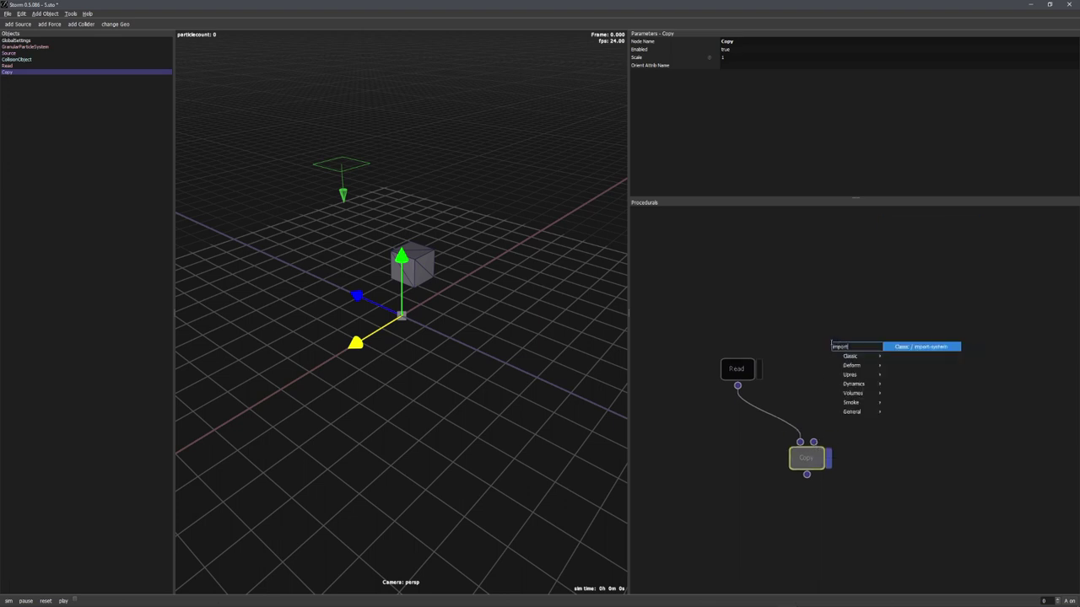
key("Return")
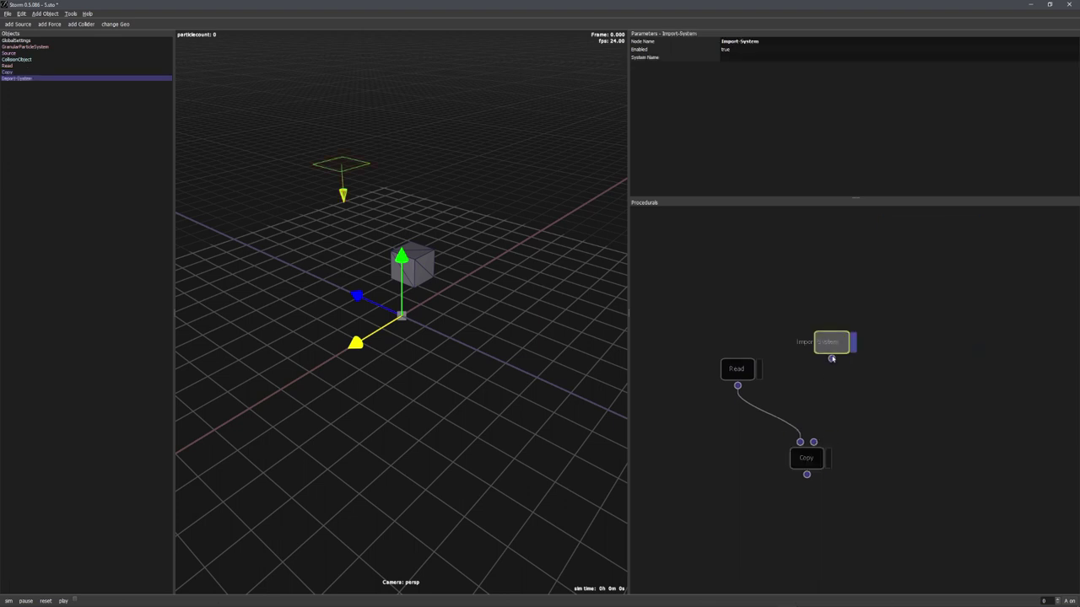
left_click_drag(832, 358, 813, 442)
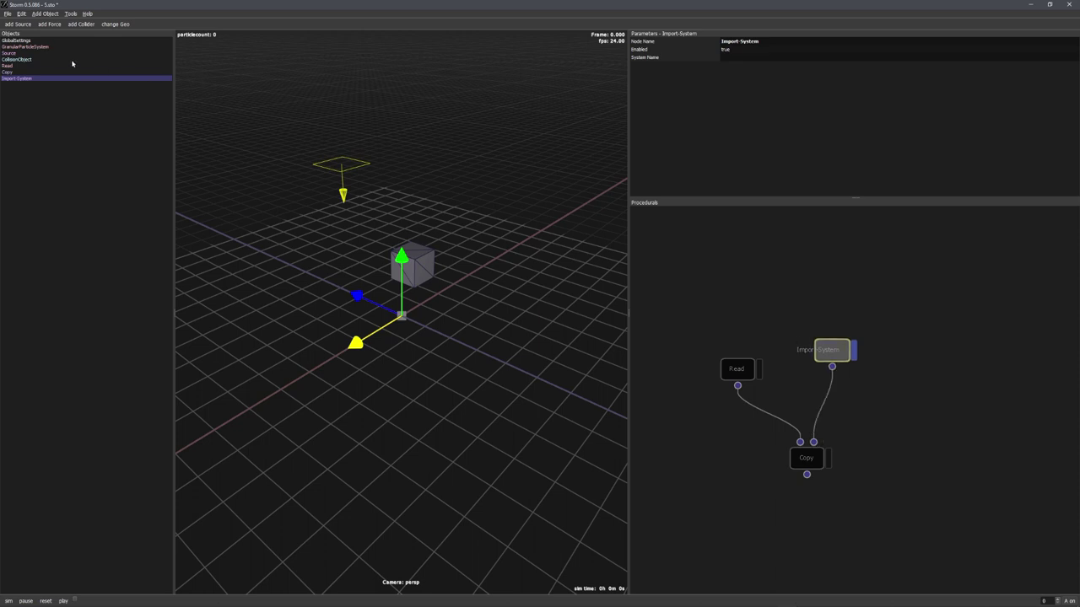
- Copy the granular system's object name and set the Import-System node's System Name to GranularParticleSystem
double_click(48, 48)
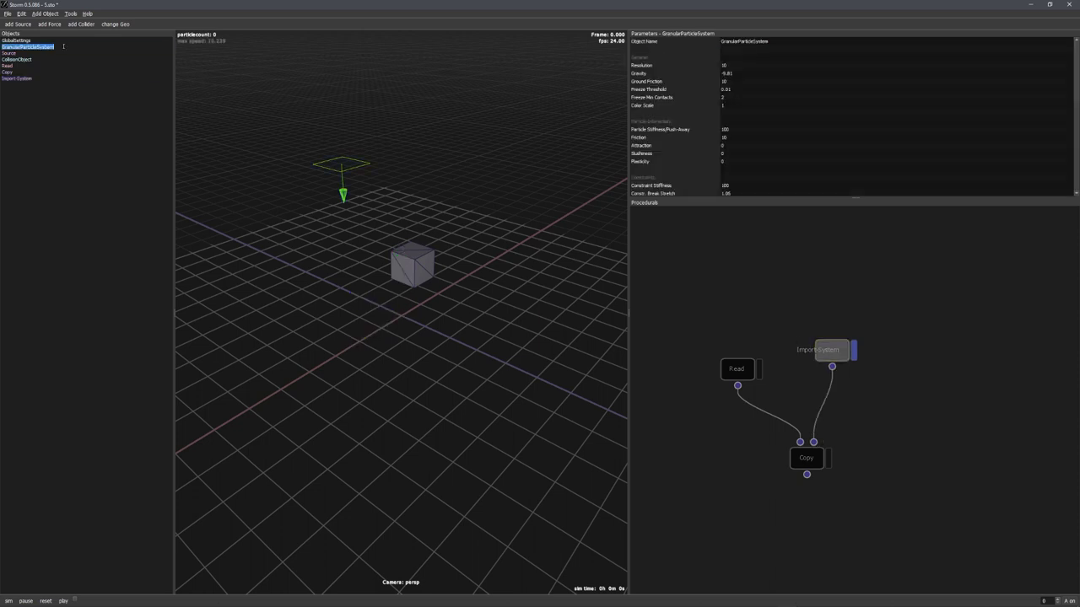
key("Return")
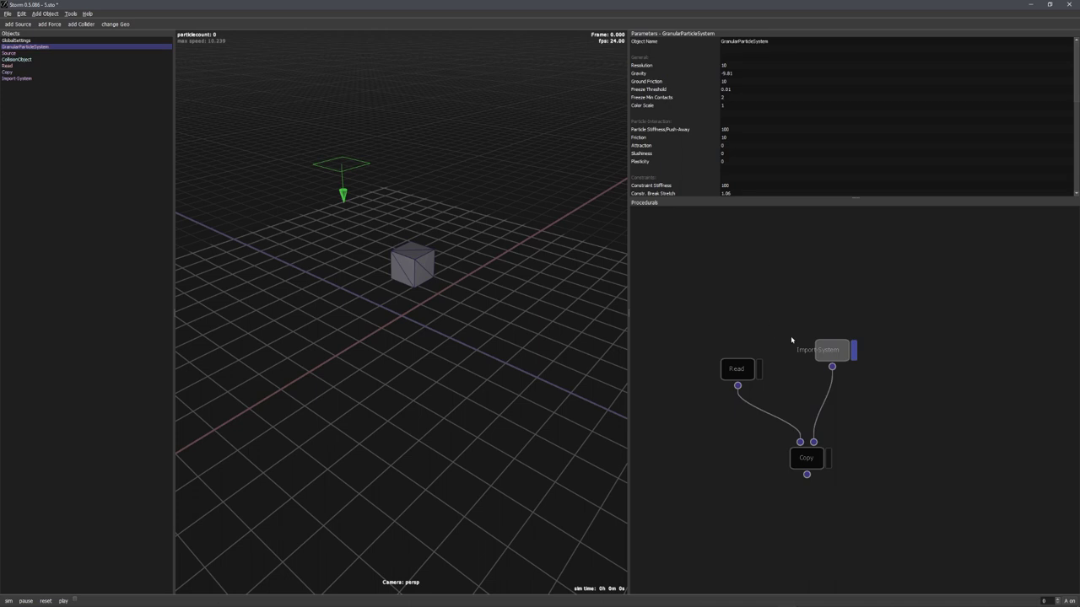
left_click(830, 355)
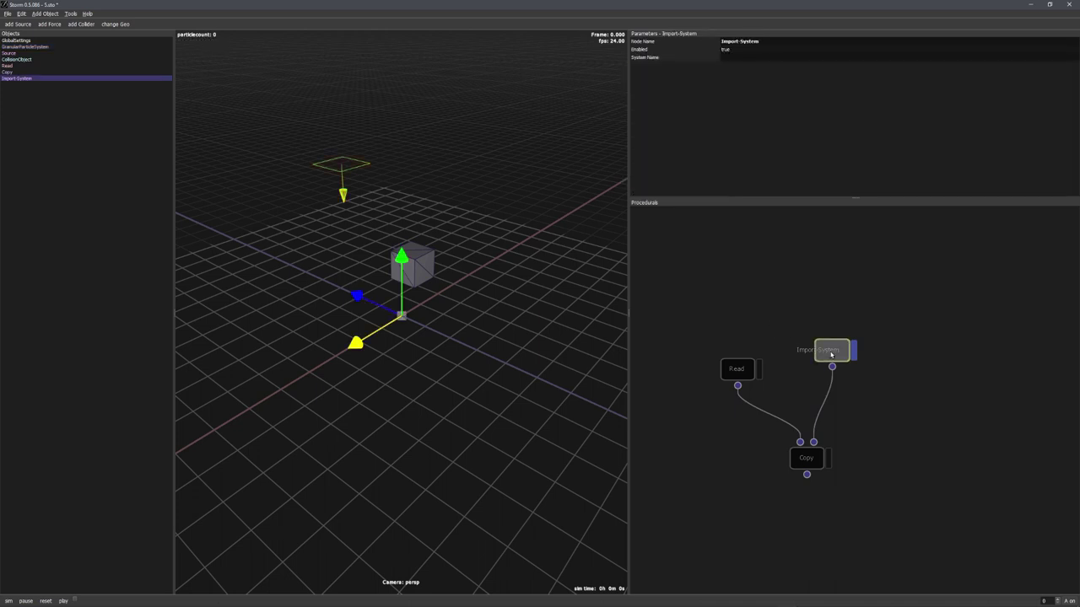
double_click(730, 58)
key("ctrl+v")
key("Return")
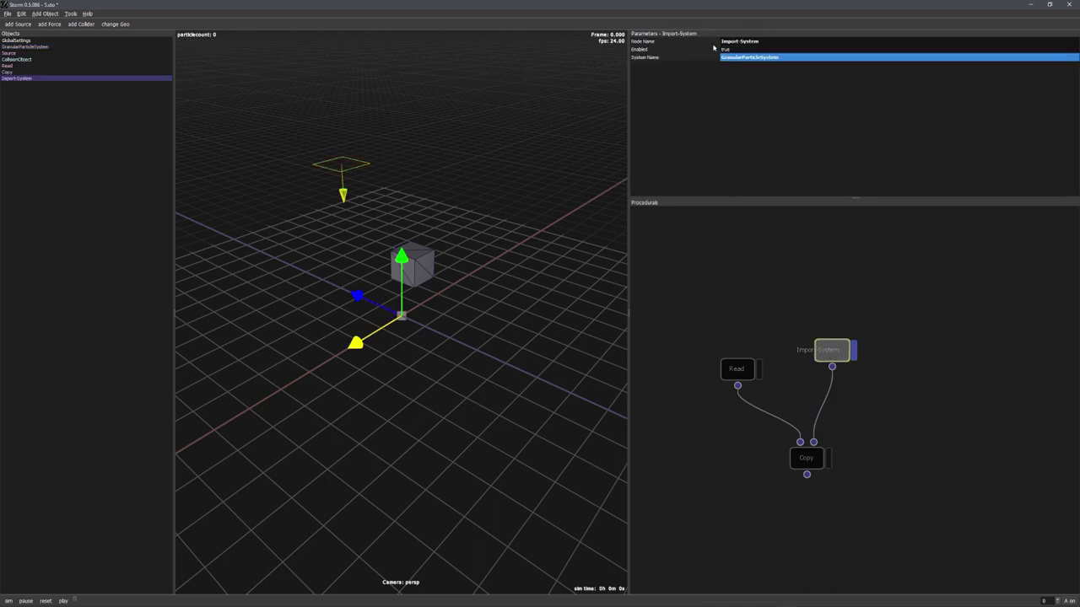
- Enable display on the Copy node, disable it on Import-System, and run the simulation to view the points copied onto the particles
left_click(829, 458)
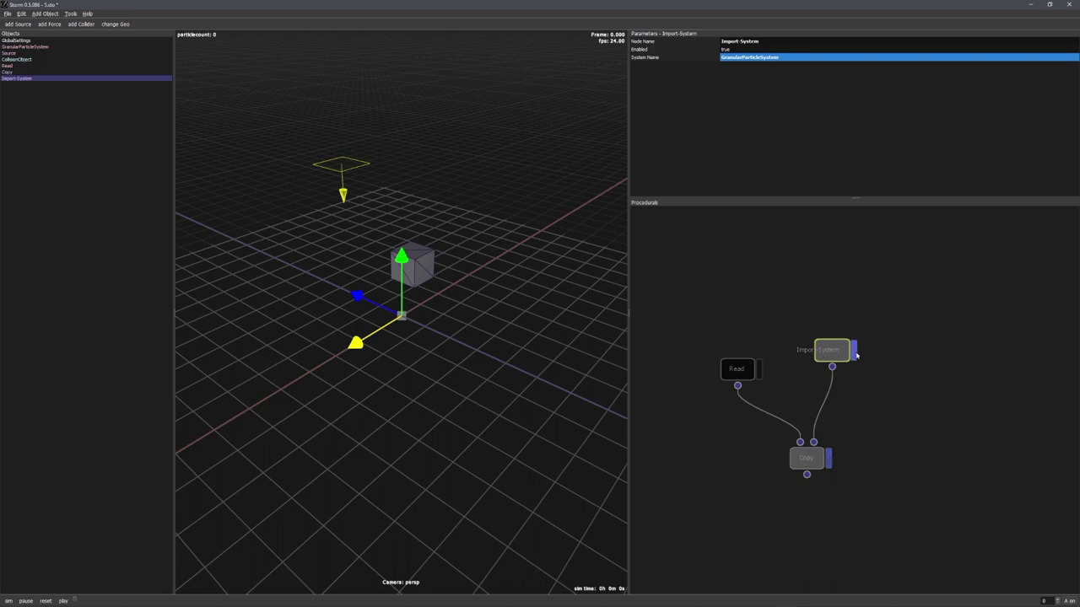
left_click(855, 354)
left_click_drag(839, 353, 842, 366)
left_click(8, 600)
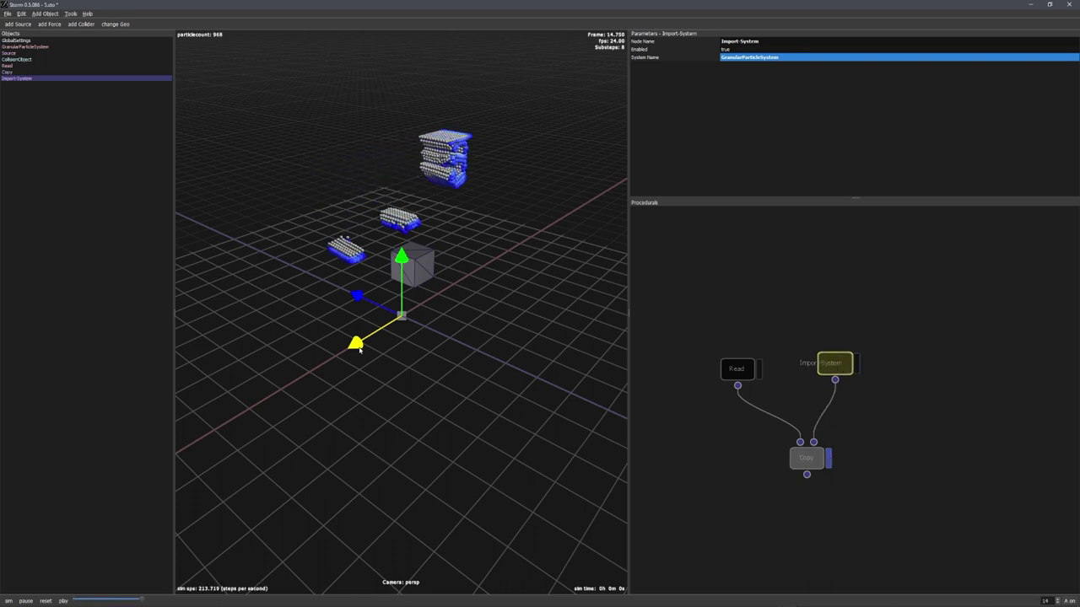
right_click_drag(360, 350, 485, 225)
middle_click_drag(485, 225, 485, 354)
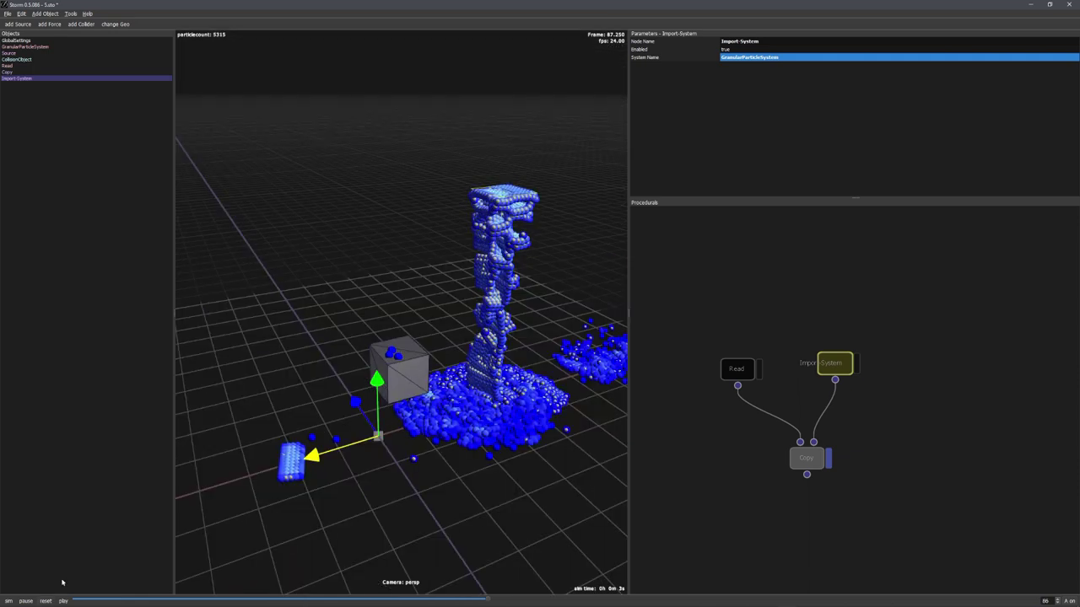
- Reset the simulation and run it again briefly, viewing the falling particle layers from another angle
left_click(45, 600)
left_click_drag(271, 419, 308, 424)
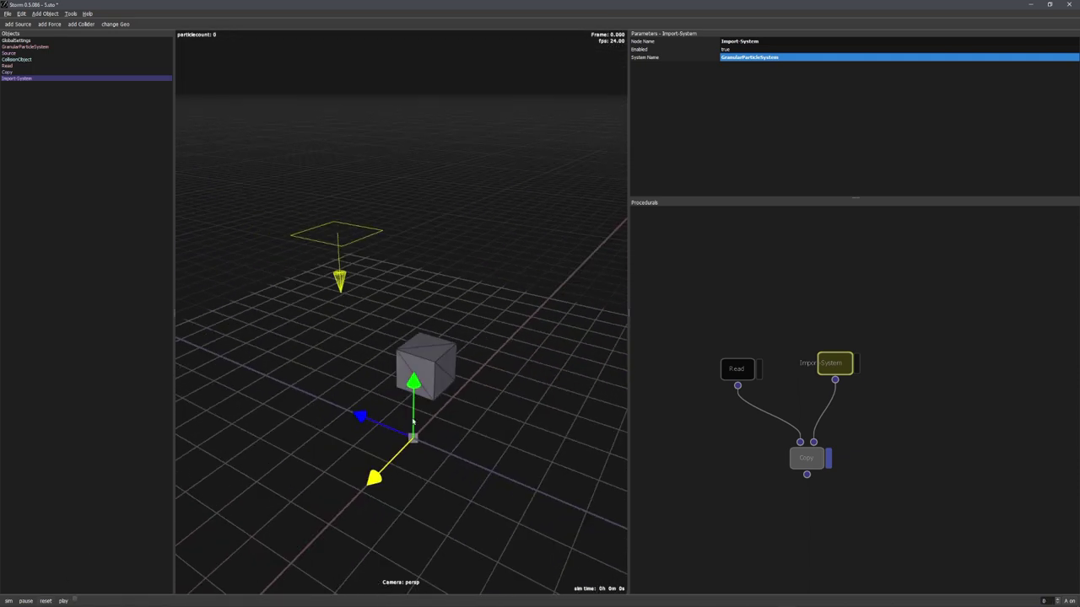
middle_click_drag(751, 392, 733, 439)
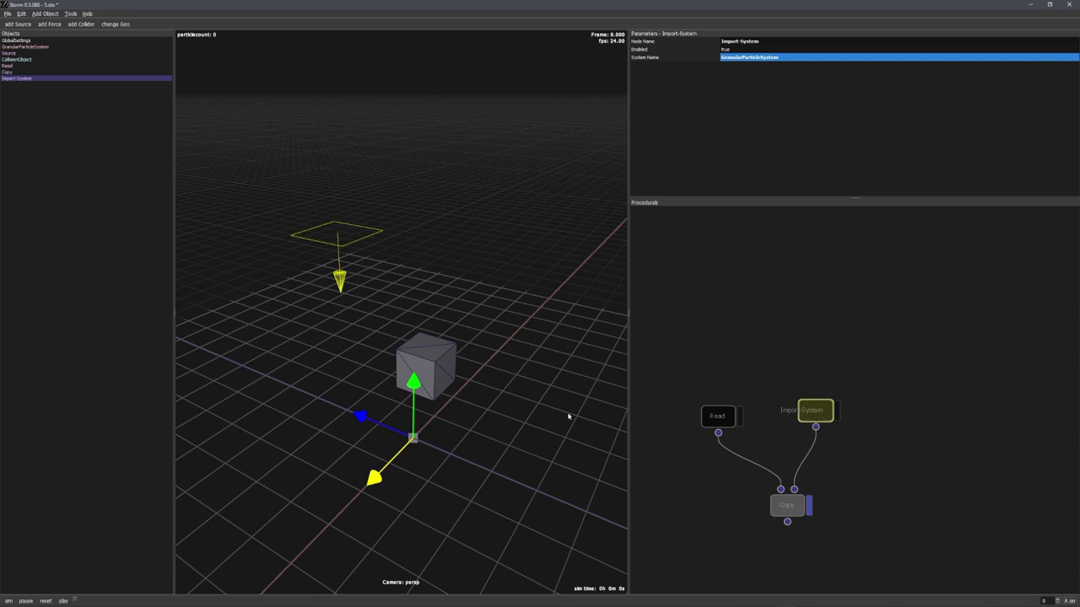
left_click_drag(568, 414, 487, 410)
key("space")
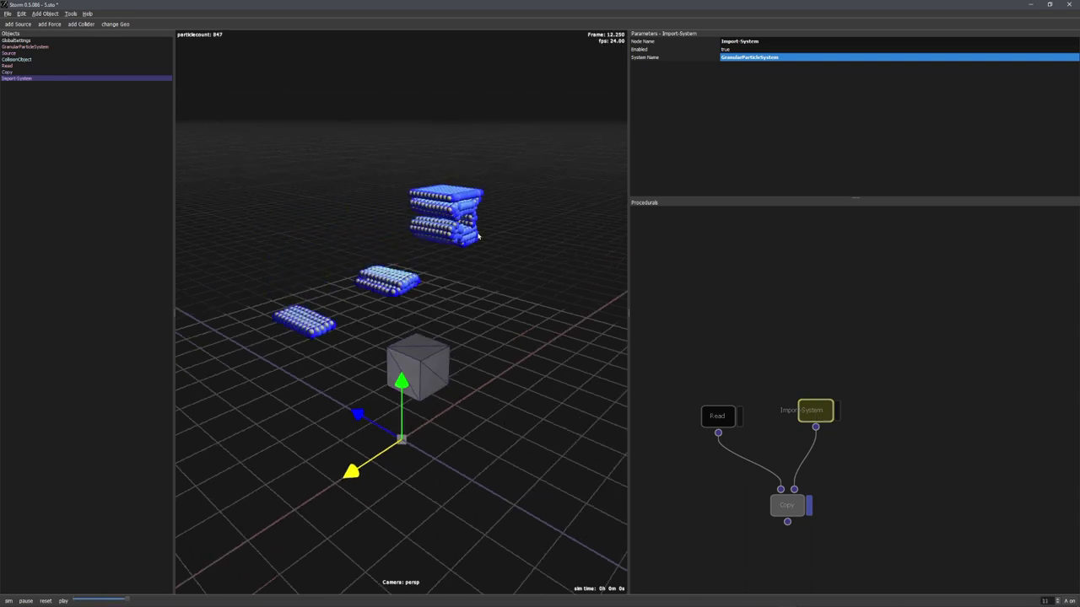
- Add an Upres node above the Read and Import-System nodes
left_click(39, 47)
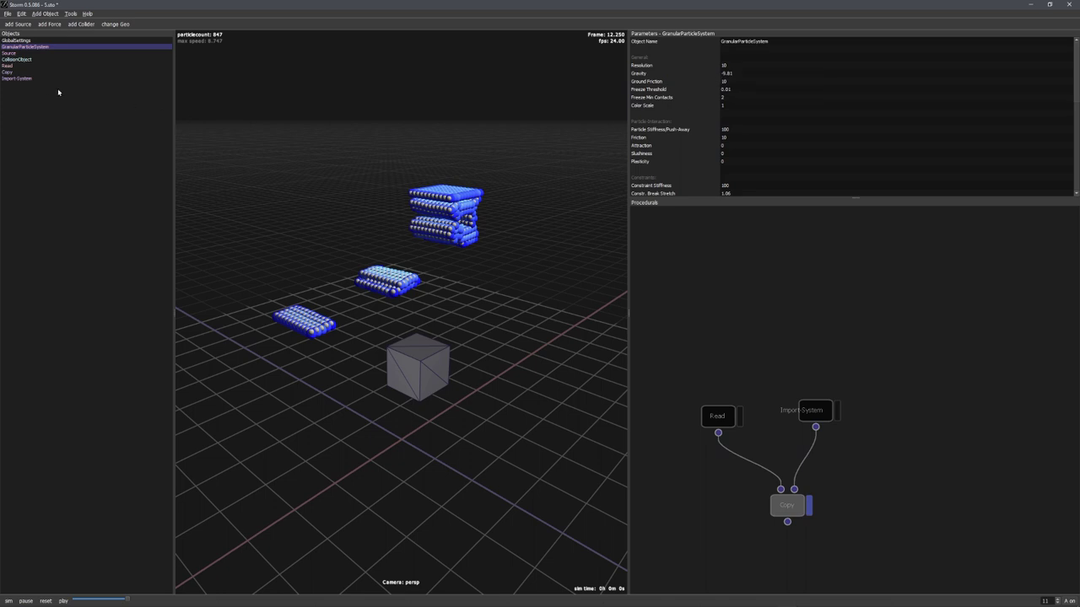
right_click(797, 338)
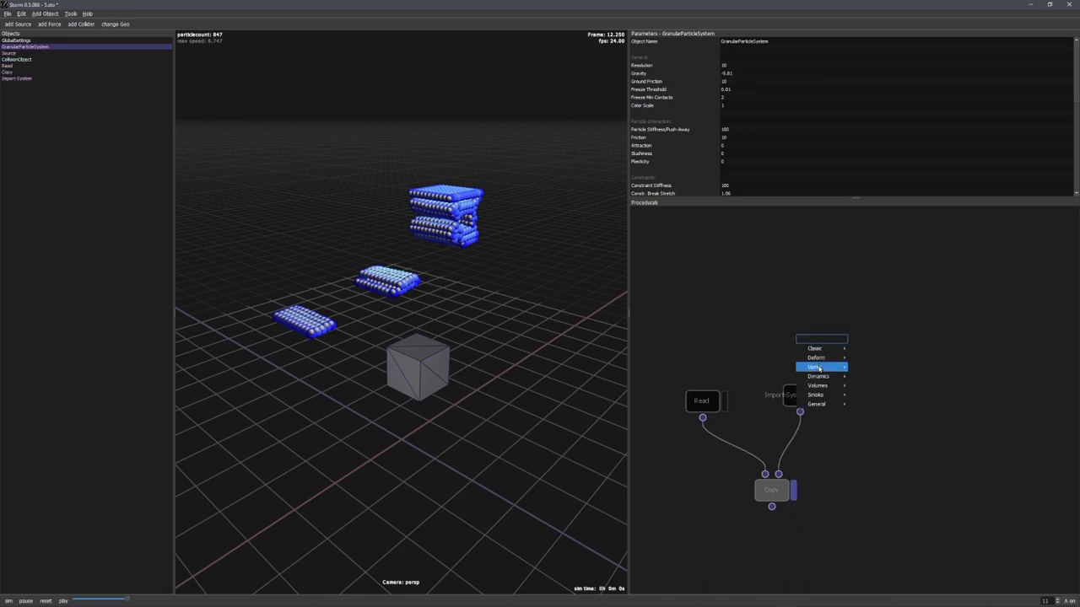
mouse_move(818, 368)
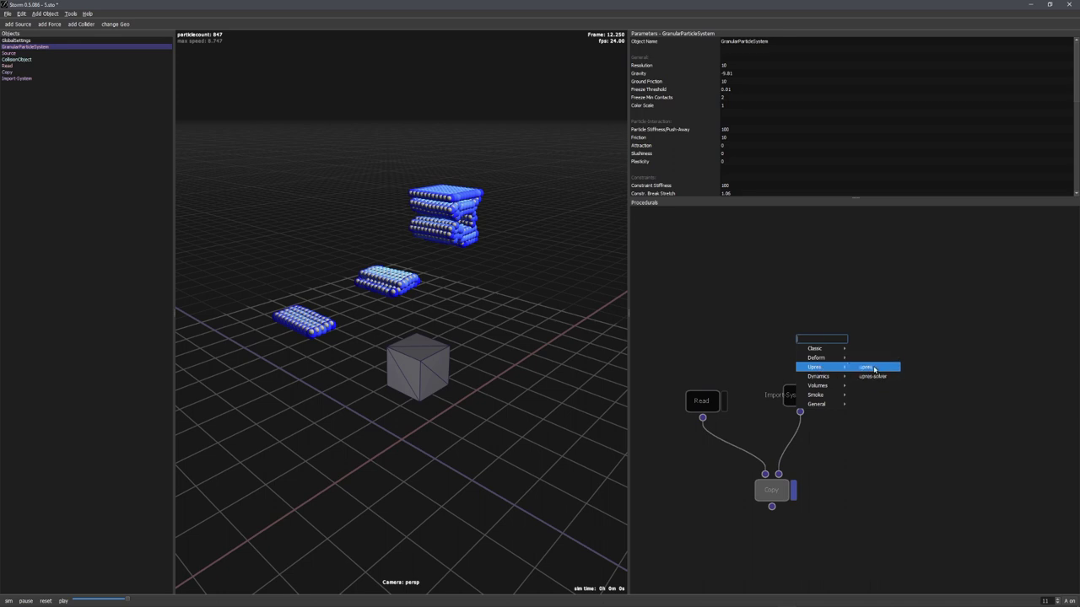
left_click(868, 368)
left_click_drag(793, 337, 749, 338)
- Add an Upres-Solver node, wire it to the Upres and Import-System outputs, and rearrange the Import-System node
right_click(841, 340)
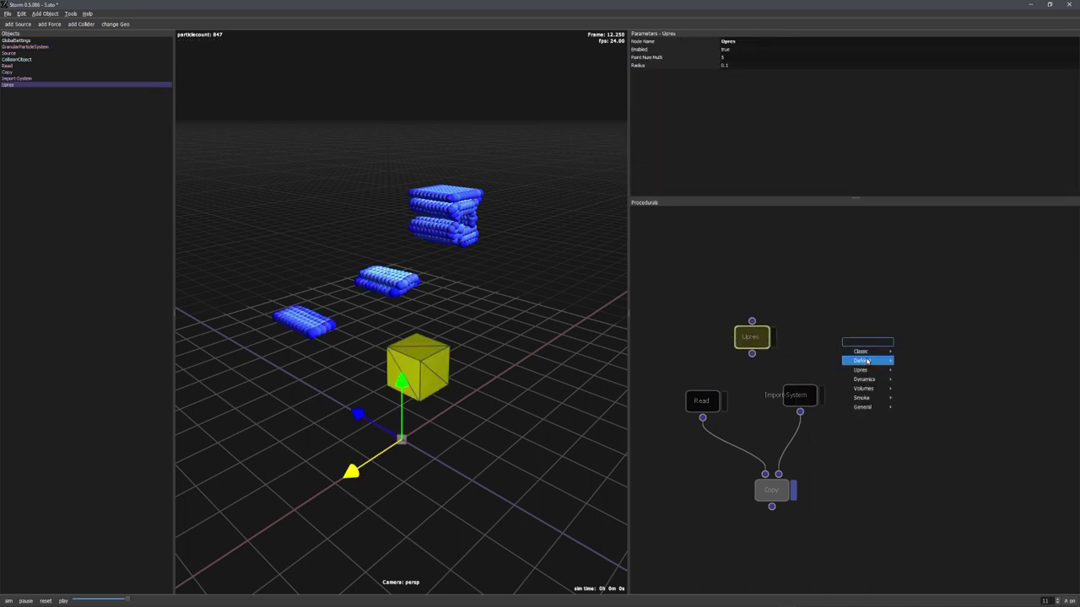
left_click(860, 359)
left_click_drag(801, 395, 875, 355)
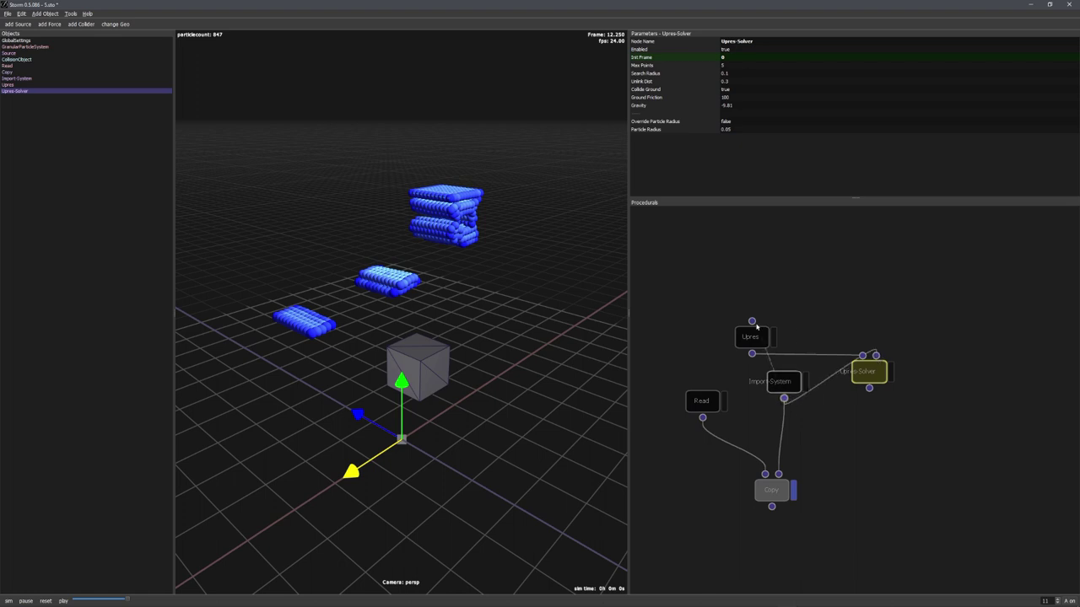
left_click_drag(783, 381, 802, 335)
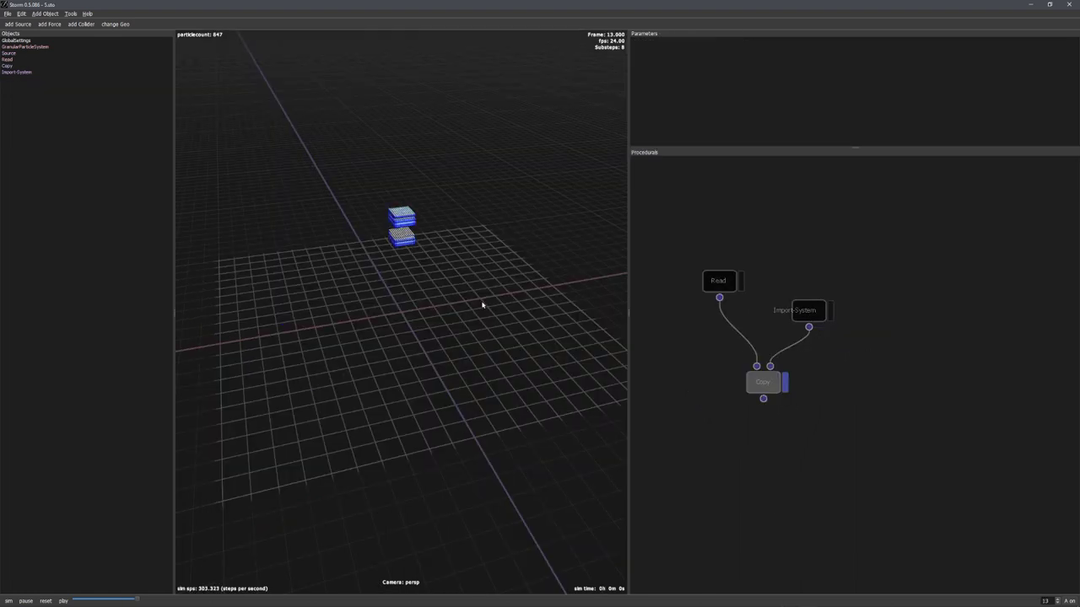
- Examine the running simulation without the collider as the particle layers fall and pile up on the ground
right_click_drag(465, 248, 460, 385, "alt")
middle_click_drag(472, 277, 471, 339, "alt")
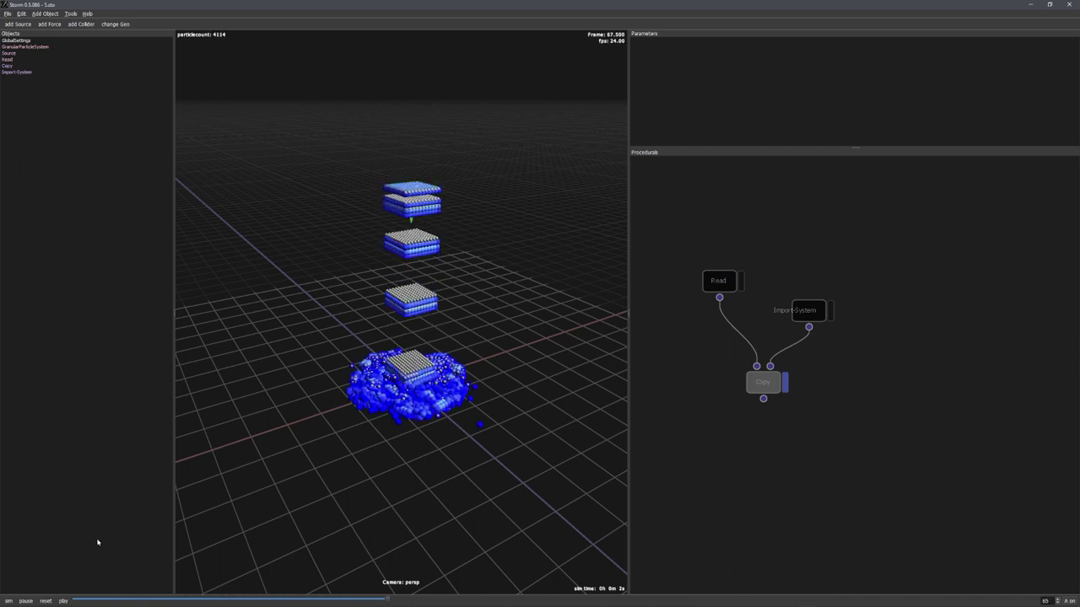
- Reset the simulation and detach the Import-System node from Copy, spacing the nodes apart in the graph
left_click(48, 600)
left_click_drag(764, 383, 739, 416)
left_click_drag(807, 313, 829, 266)
middle_click_drag(832, 264, 795, 295)
left_click_drag(795, 295, 817, 266)
middle_click_drag(807, 312, 795, 318)
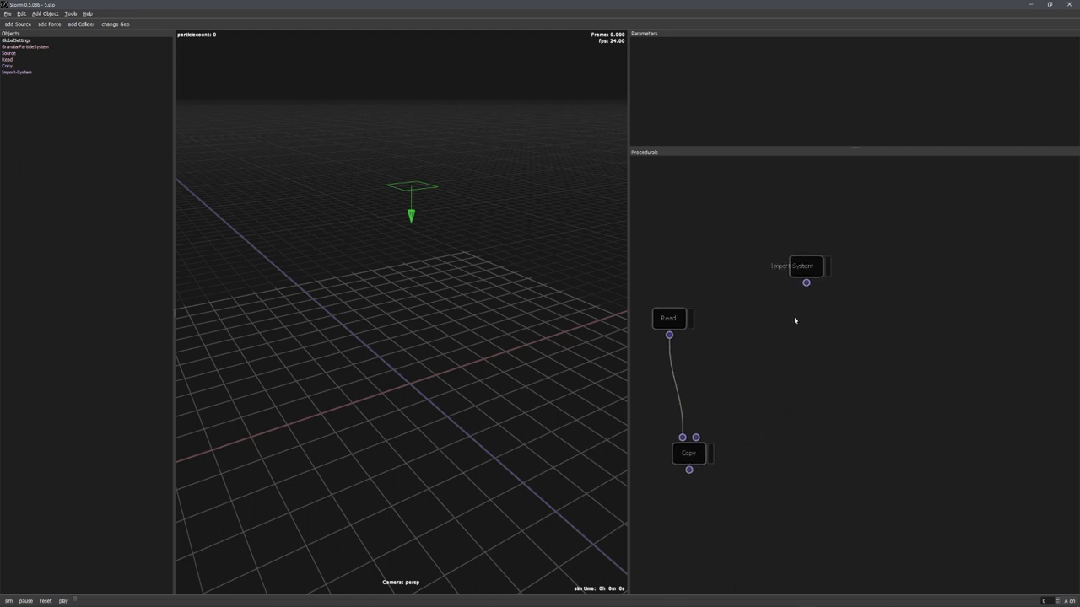
- Add an Upres node below Import-System, connected to its output
key("Tab")
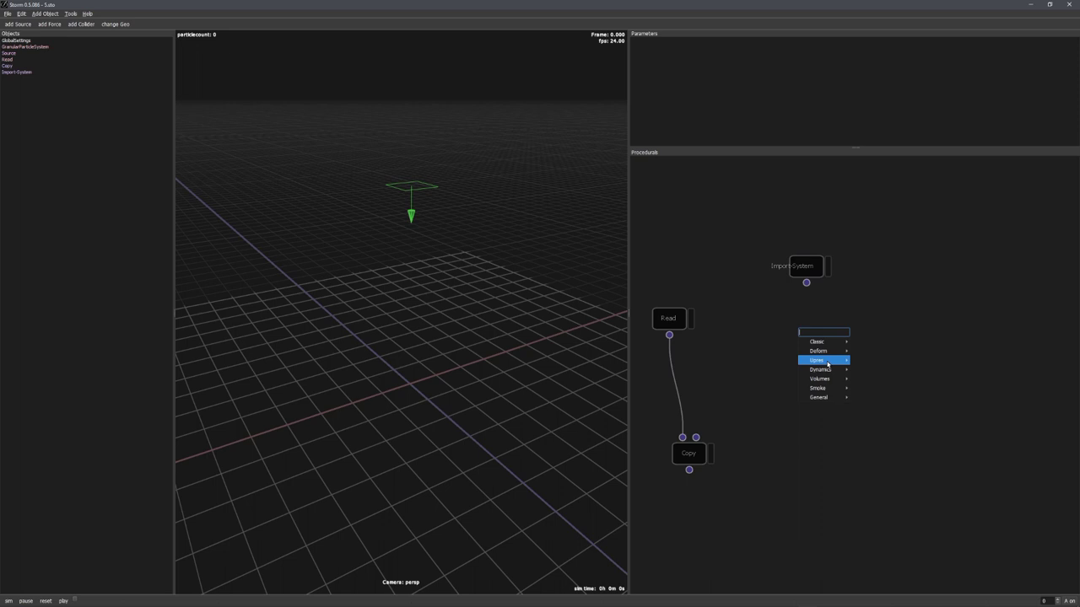
mouse_move(819, 360)
left_click(869, 363)
left_click_drag(805, 336, 774, 336)
- Add an Upres-Solver node, wiring Upres into its first input and Import-System into its second
key("Tab")
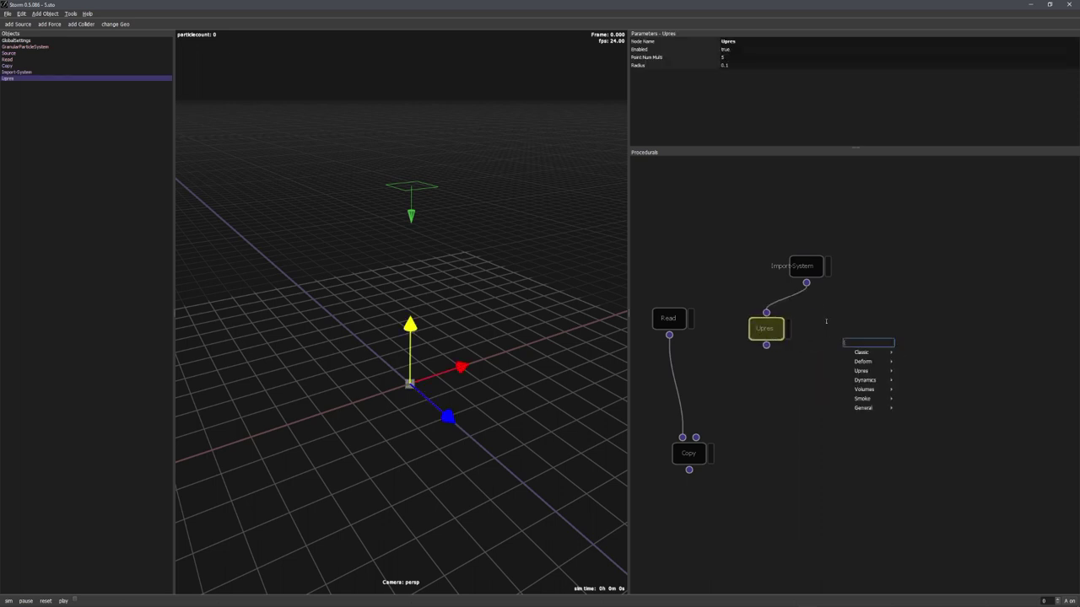
mouse_move(865, 364)
left_click(899, 373)
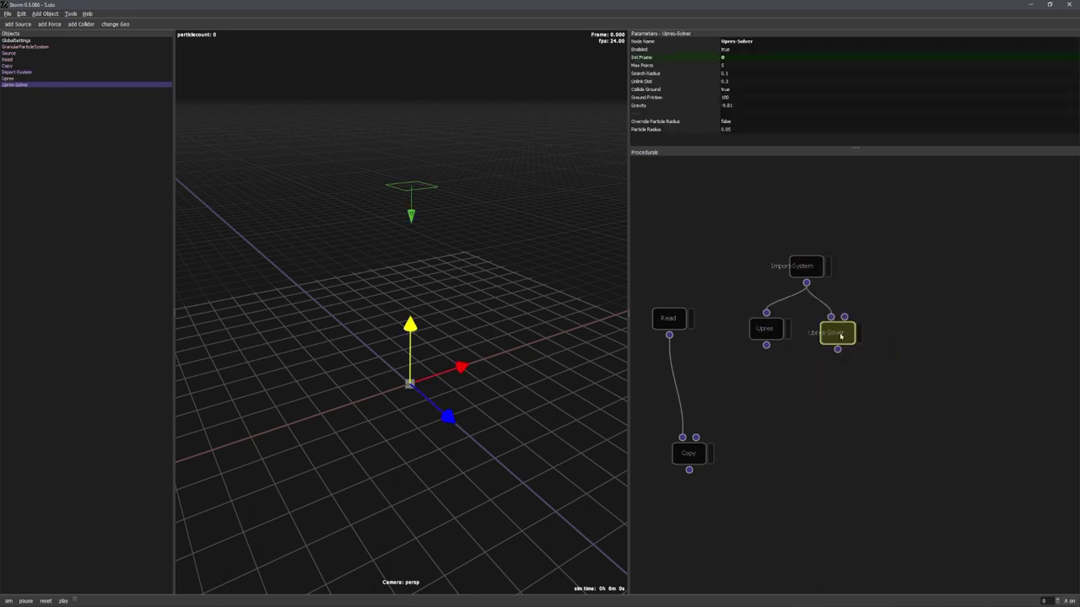
left_click_drag(840, 336, 809, 411)
left_click_drag(766, 345, 800, 393)
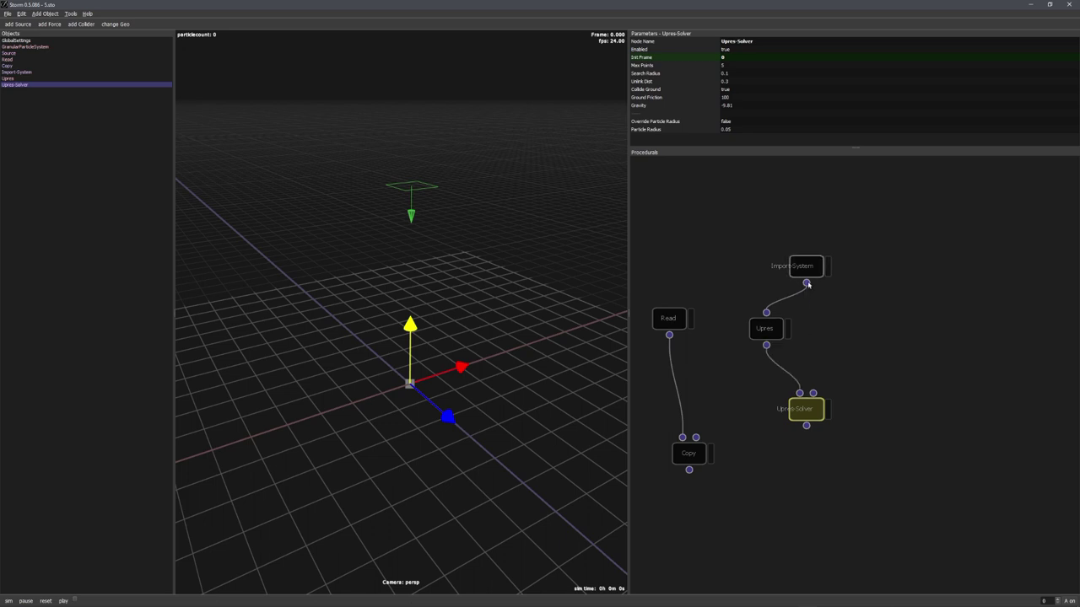
left_click_drag(807, 285, 803, 399)
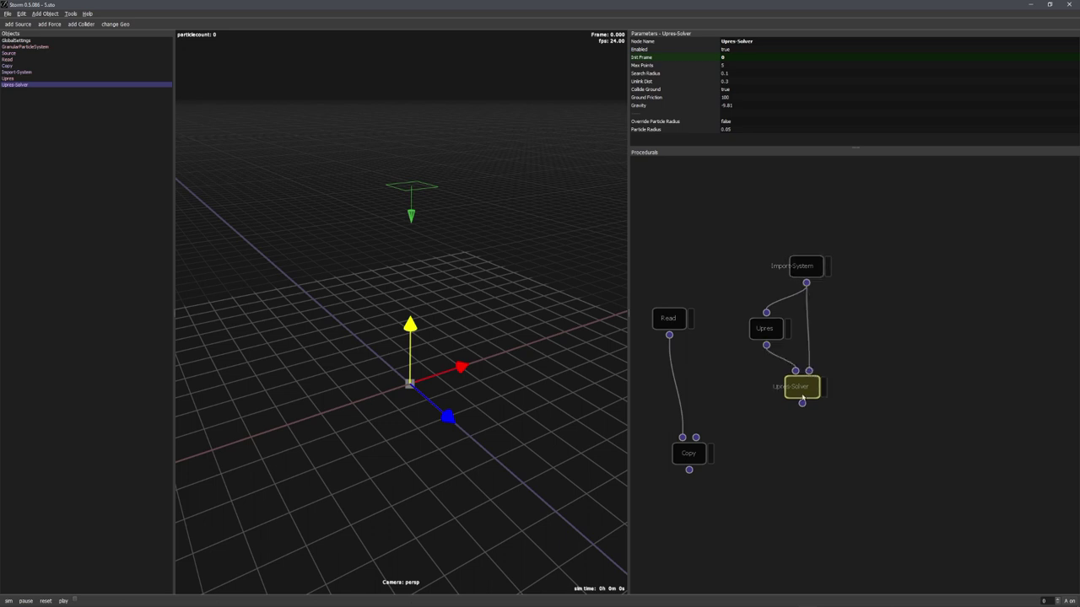
- Display the Upres-Solver node's output, view the running simulation from different angles, and reset it
left_click(823, 391)
left_click_drag(528, 362, 538, 354, "alt")
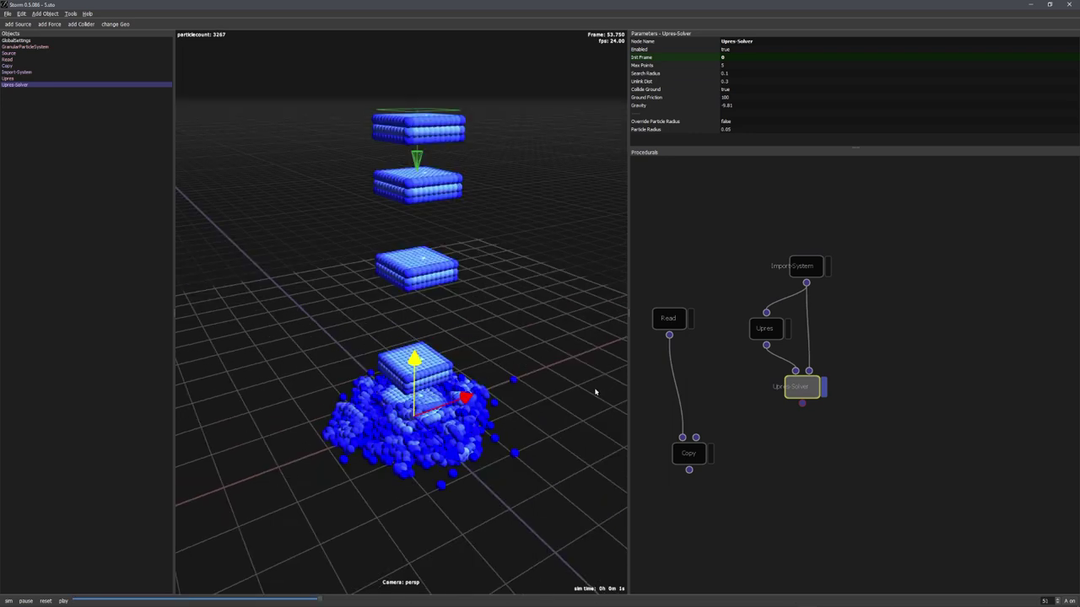
left_click_drag(514, 369, 520, 377, "alt")
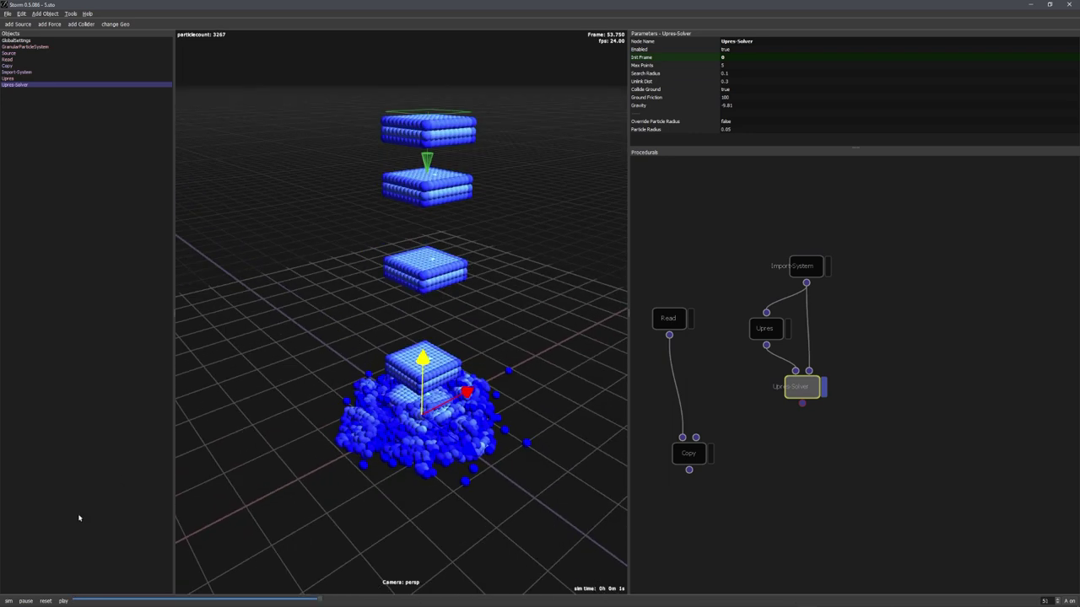
left_click(46, 600)
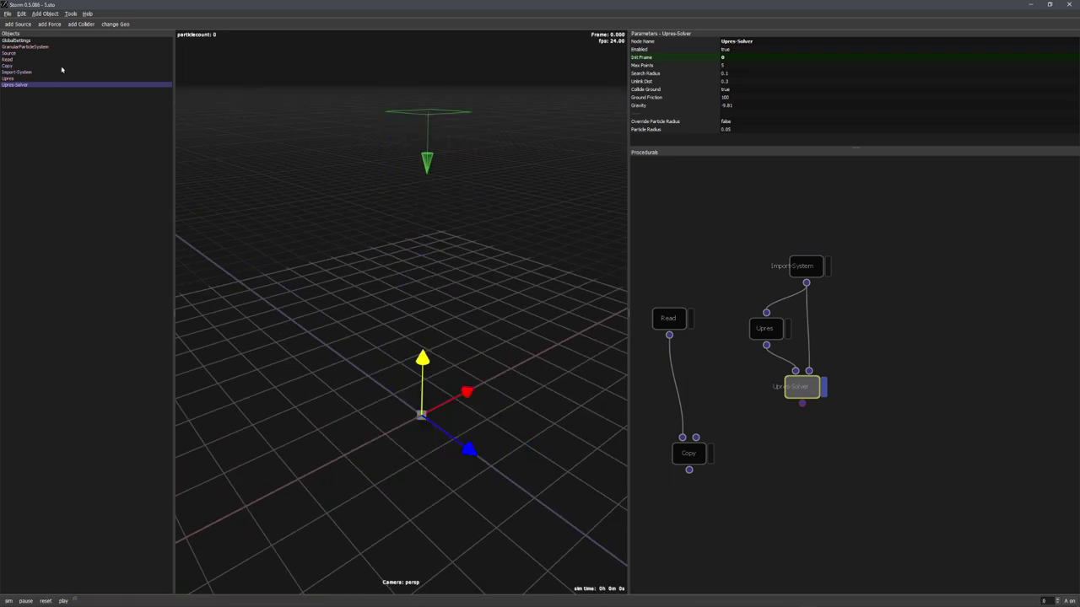
- Hide the original particles by setting the GranularParticleSystem's Visibility to false
left_click(46, 47)
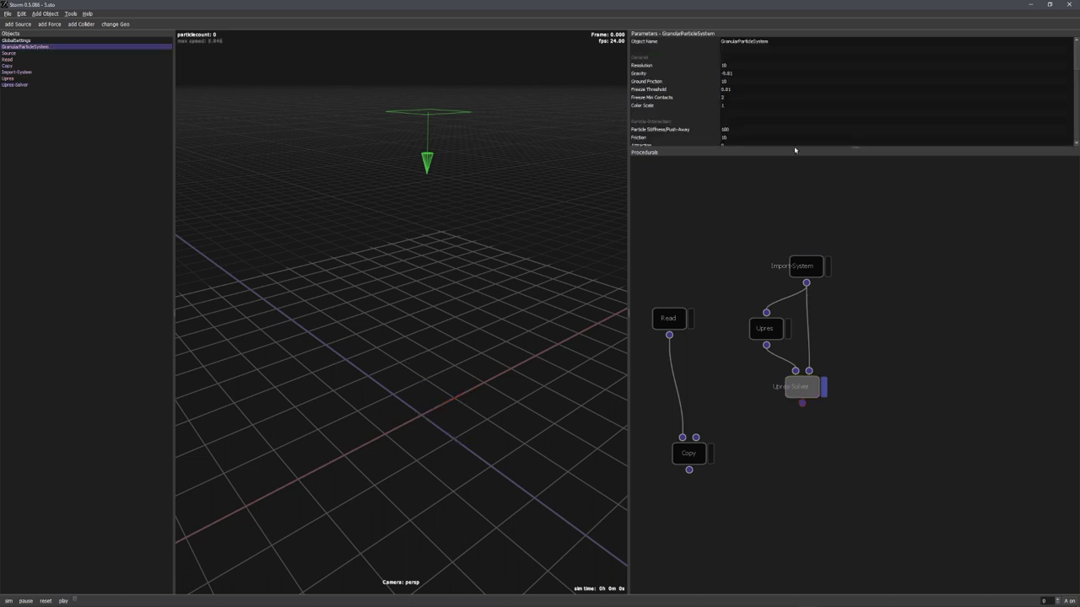
left_click_drag(860, 147, 759, 239)
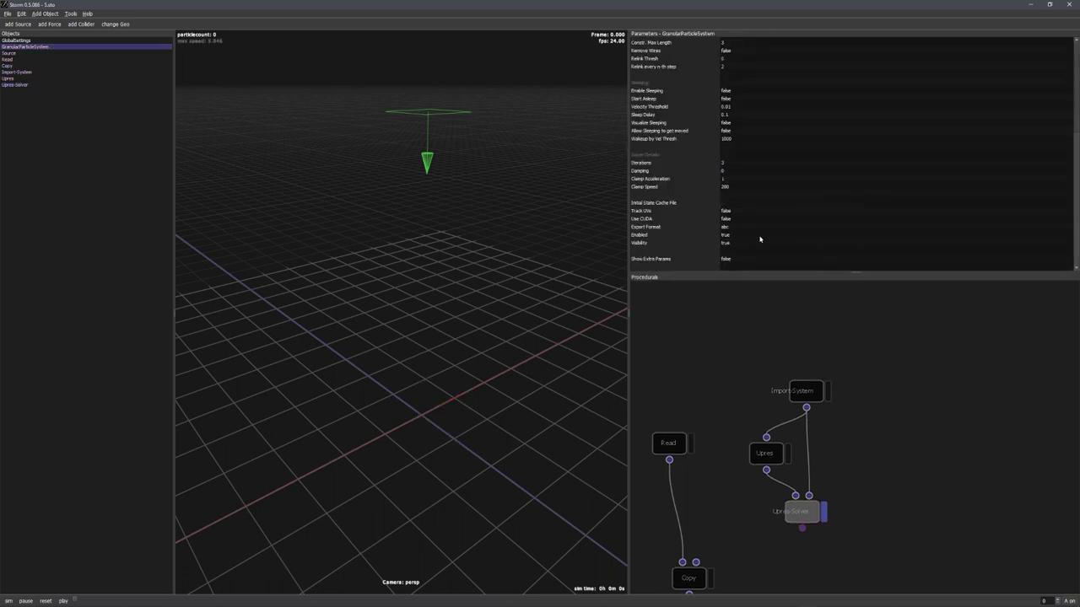
left_click(731, 242)
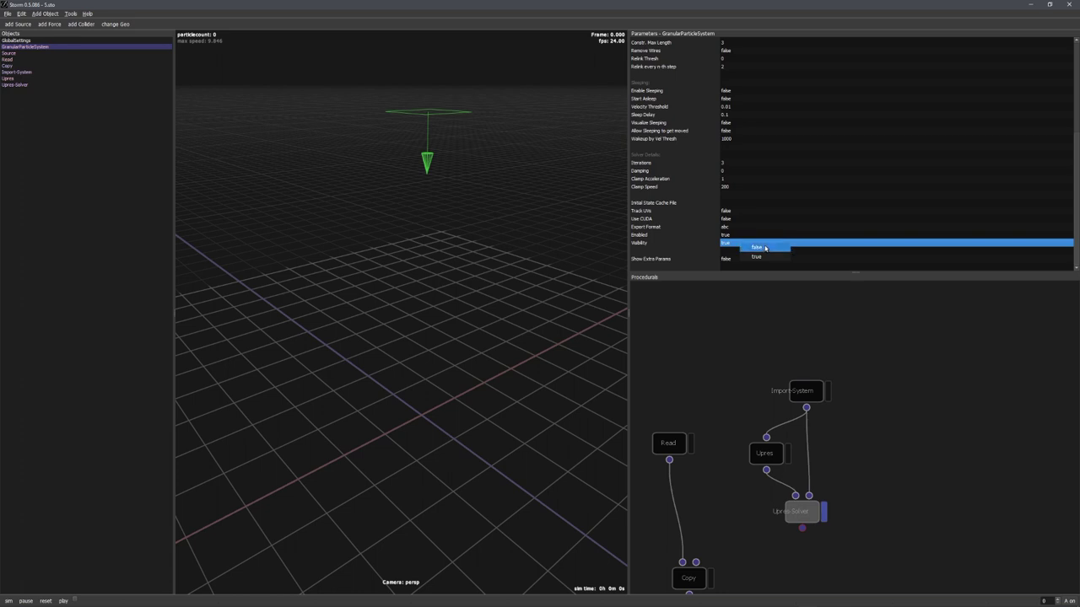
left_click(759, 247)
left_click(696, 357)
- Run the simulation to examine only the upres particles from different angles, and reset it
key("space")
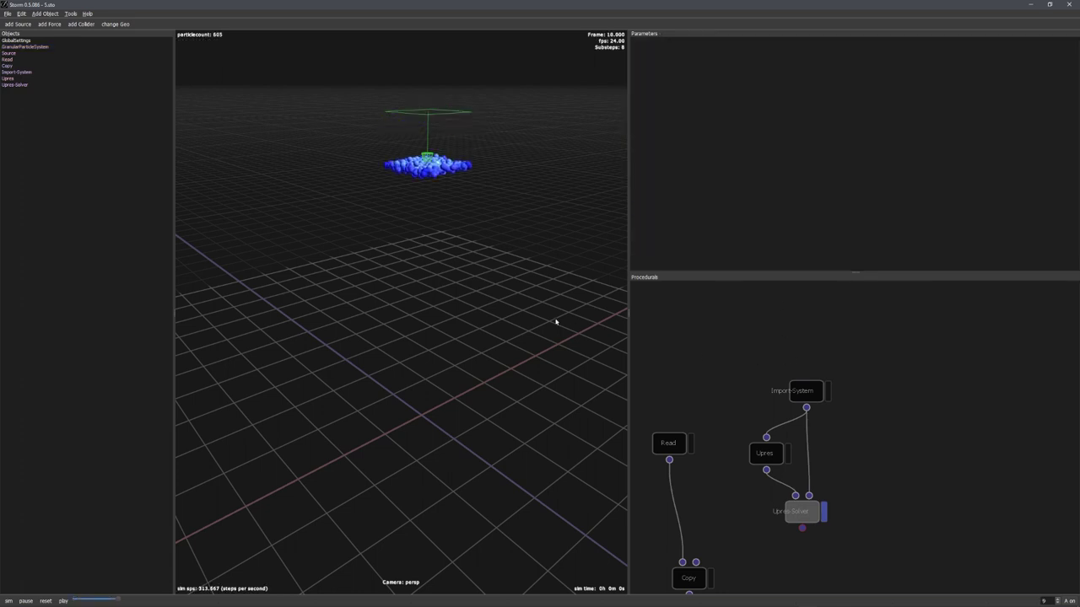
left_click_drag(488, 370, 427, 439, "alt")
key("space")
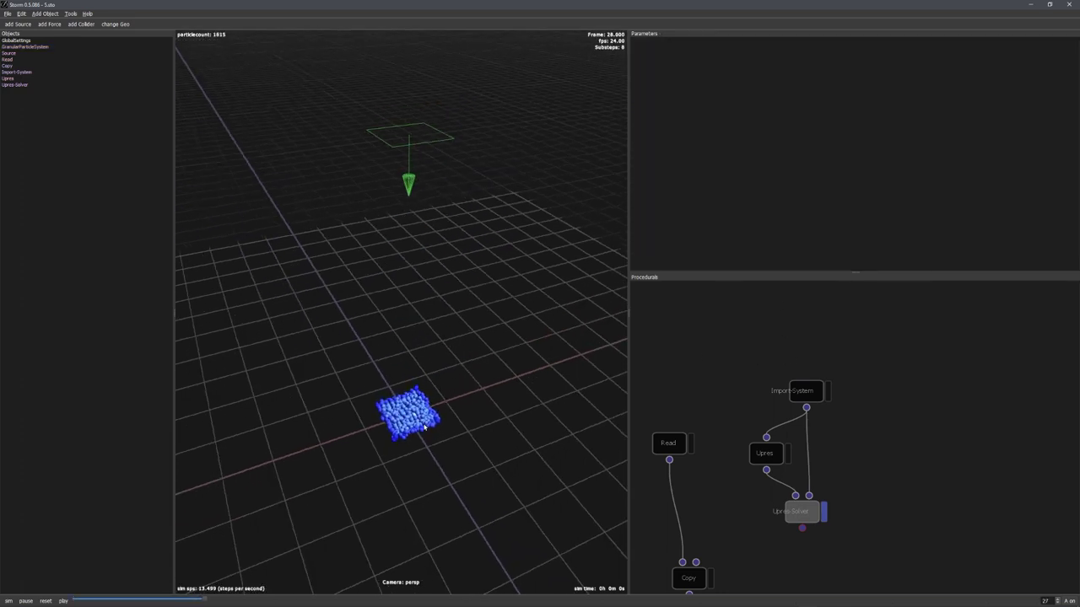
key("space")
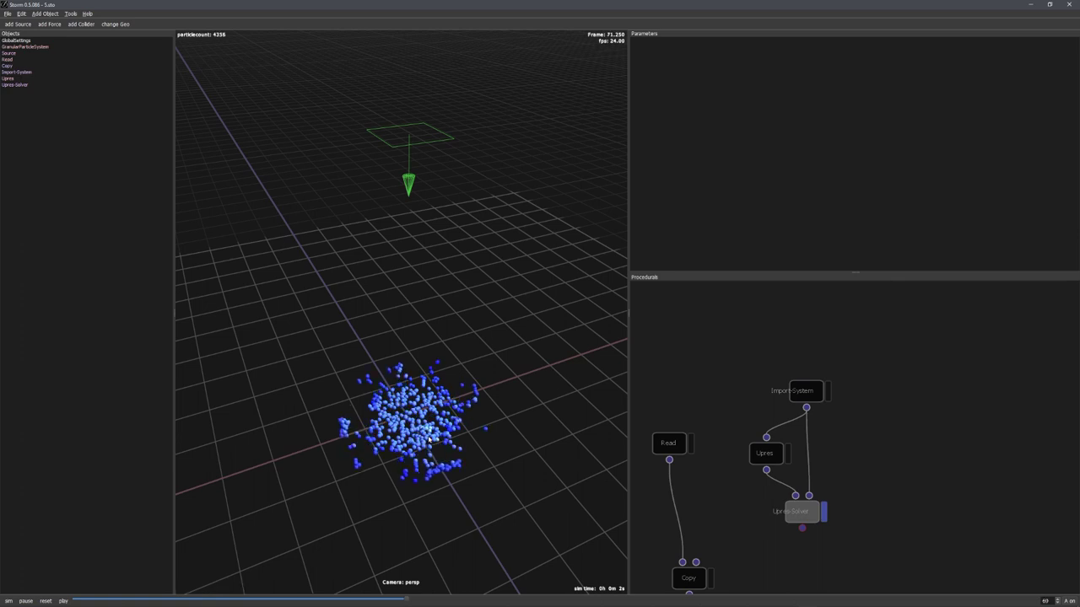
left_click_drag(430, 440, 459, 412, "alt")
left_click(46, 600)
- Set the Upres-Solver's Init Frame to the expression frame and view the particles in the running simulation
left_click(806, 516)
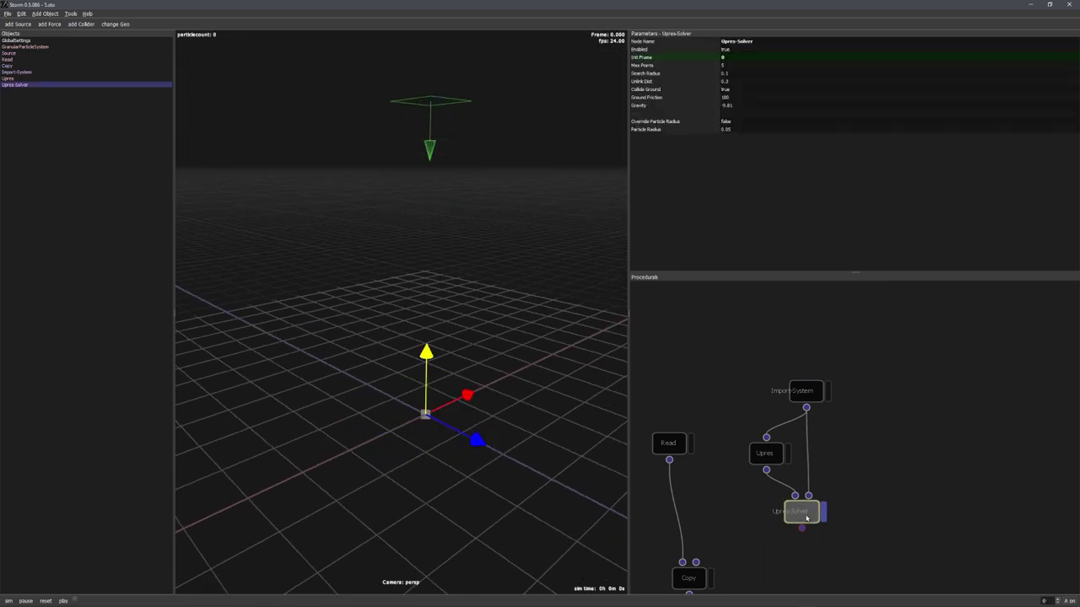
double_click(733, 57)
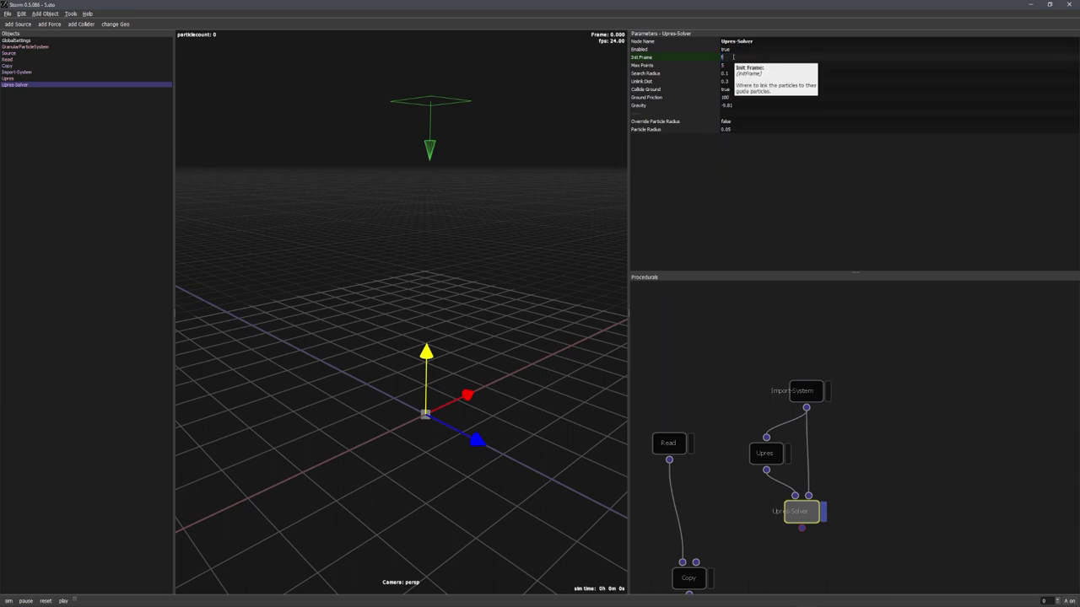
type("frame")
key("Return")
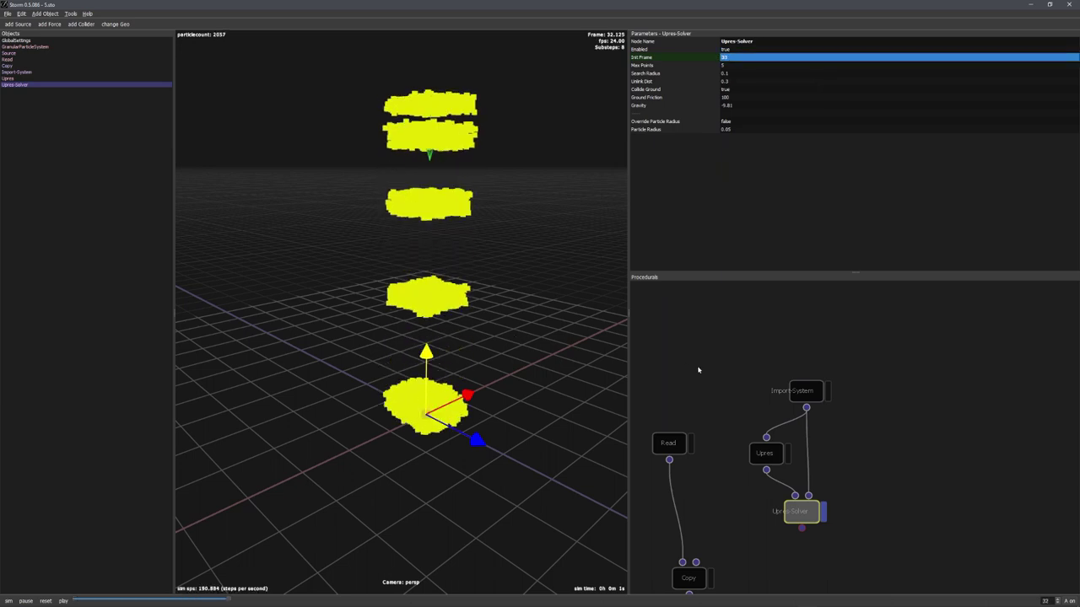
left_click(659, 371)
left_click_drag(475, 332, 593, 405, "alt")
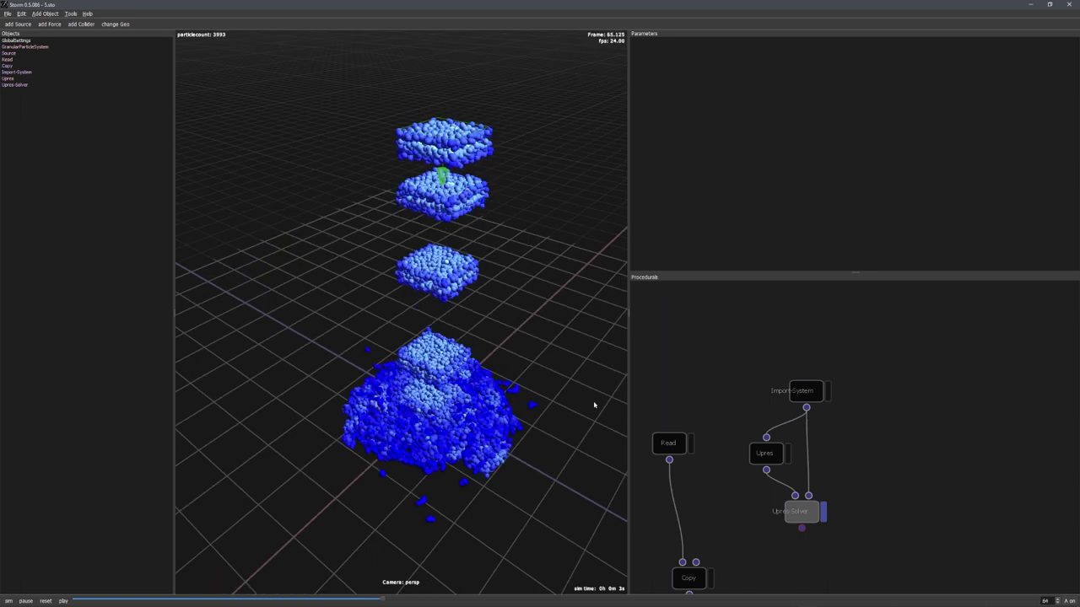
- Rearrange the Read, Copy and Upres-Solver nodes to make room between the solver and Copy
left_click(750, 455)
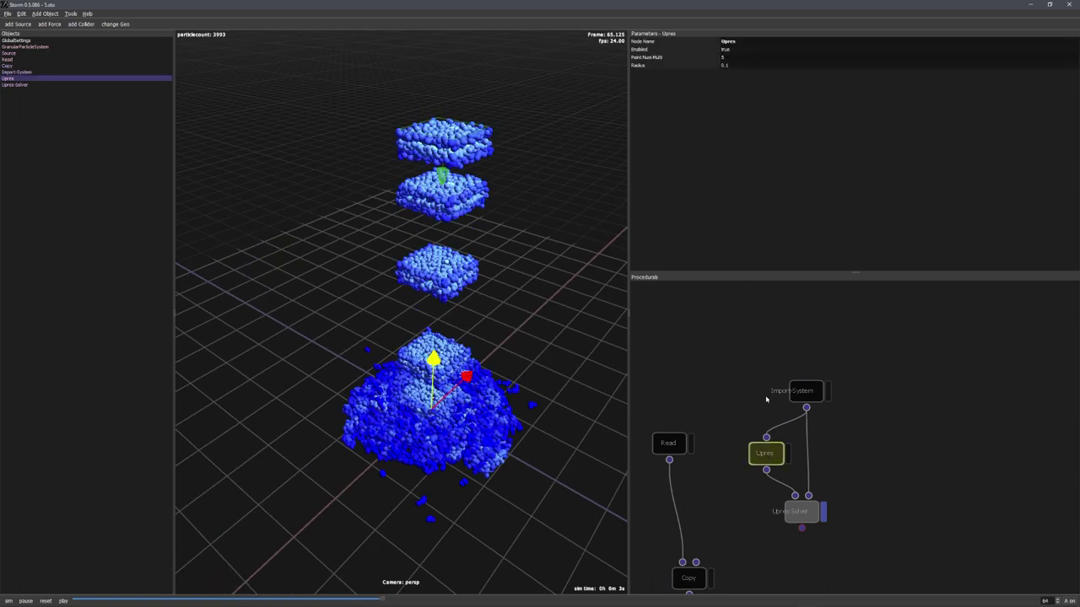
middle_click_drag(732, 381, 769, 320)
left_click_drag(710, 385, 693, 418)
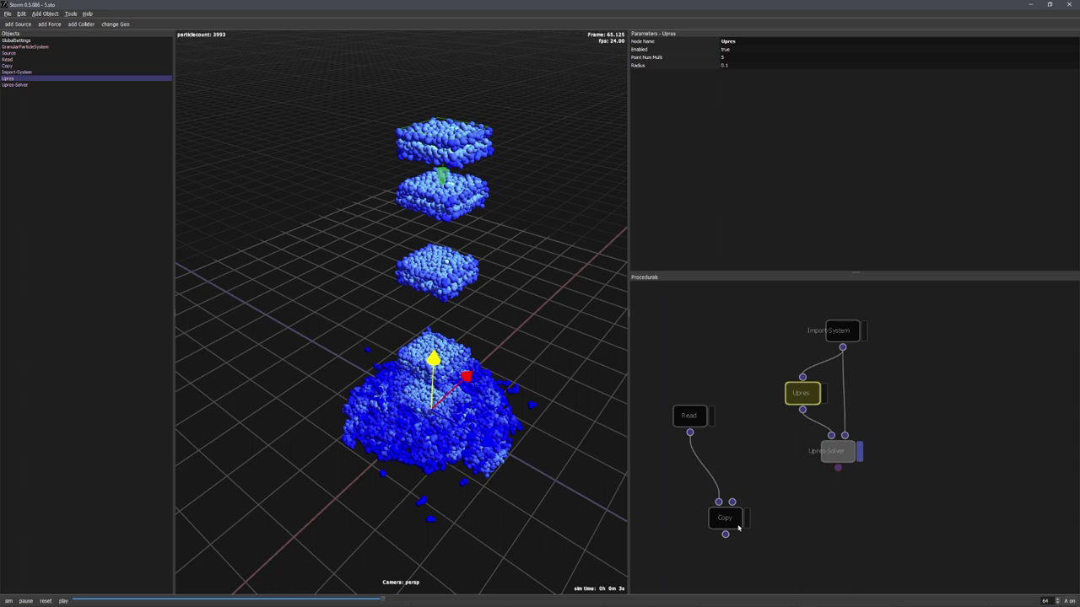
left_click_drag(738, 527, 748, 541)
left_click_drag(690, 417, 684, 450)
left_click_drag(835, 451, 830, 449)
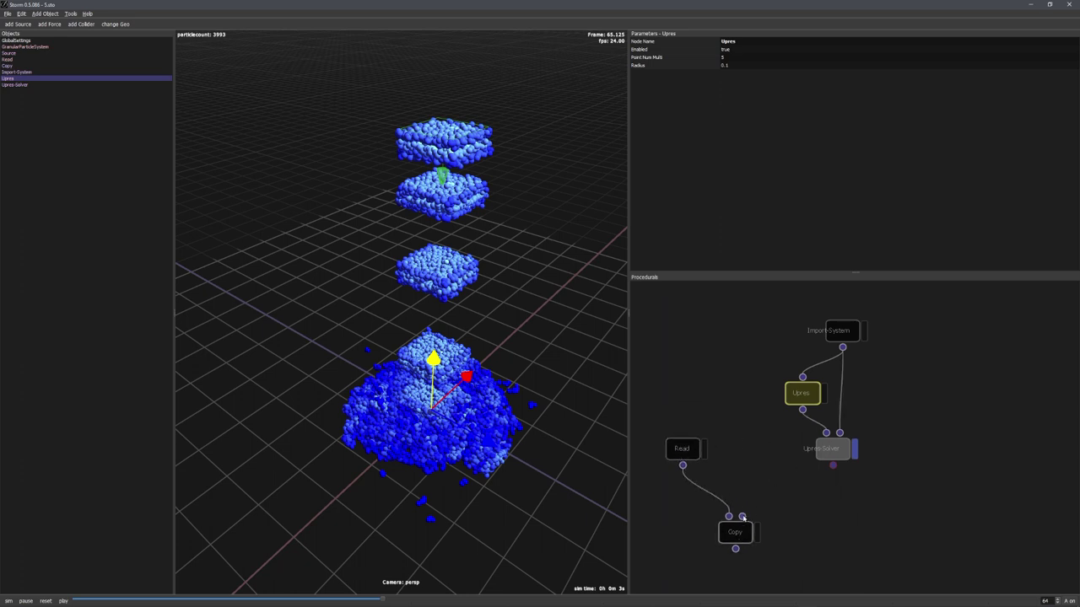
left_click_drag(738, 536, 745, 561)
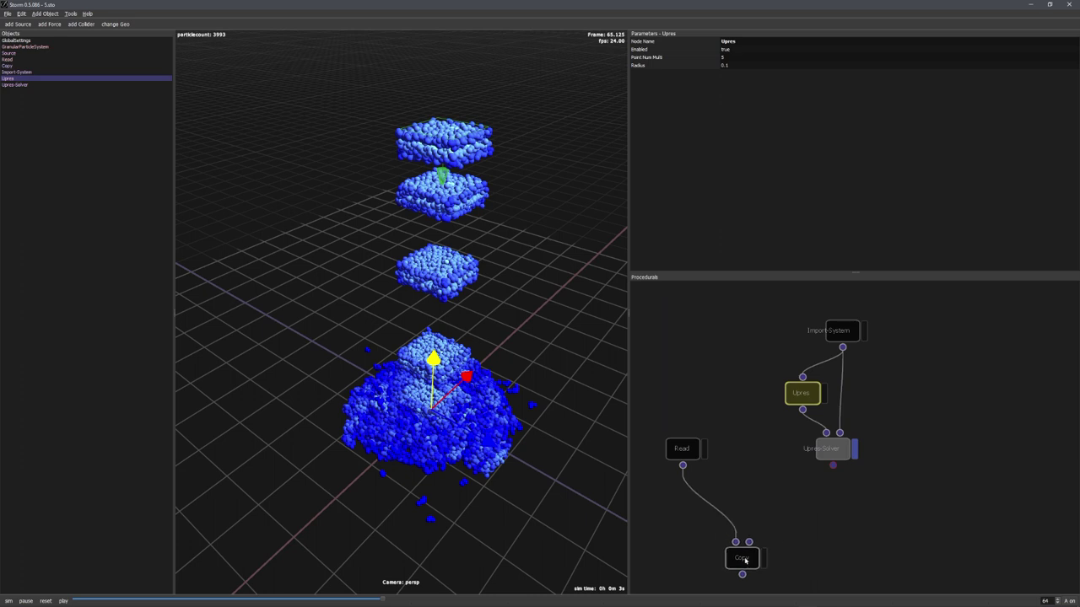
- Add an End-Dynamic node after Upres-Solver and connect its output to Copy's second input
left_click(833, 454)
middle_click_drag(834, 453, 800, 396)
key("Tab")
type("end")
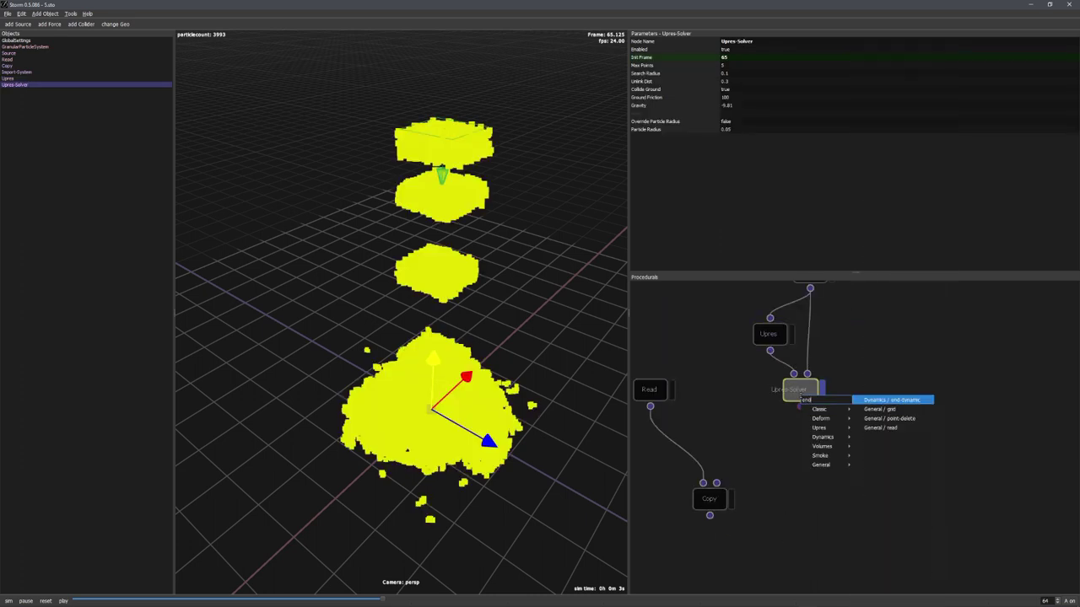
key("Return")
left_click_drag(797, 400, 758, 442)
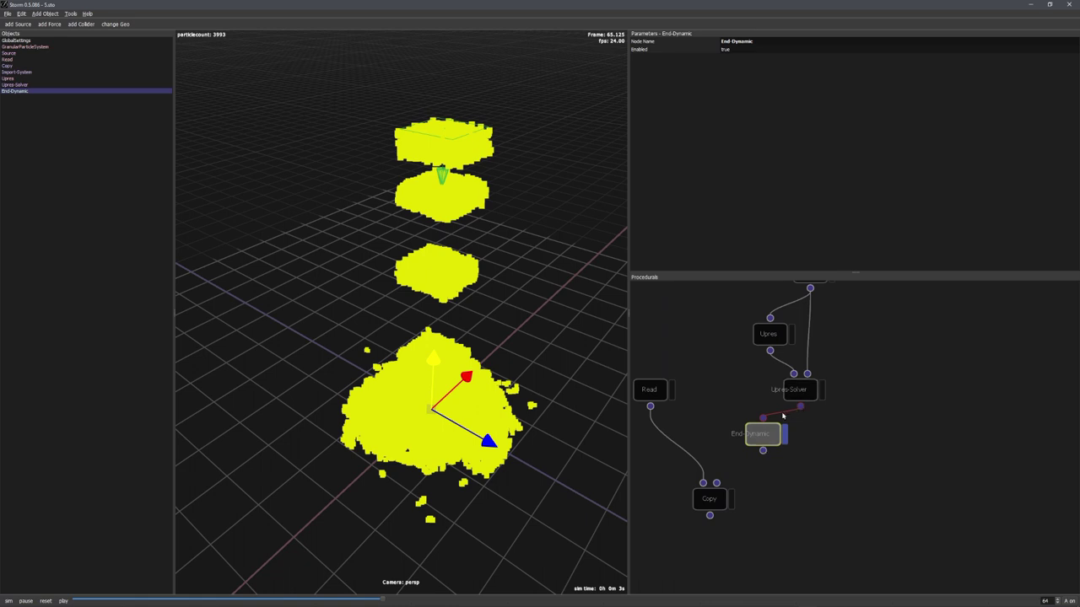
left_click_drag(763, 450, 717, 484)
- Display the Copy node's output instead of End-Dynamic and run the simulation, viewing the resulting points
left_click(730, 501)
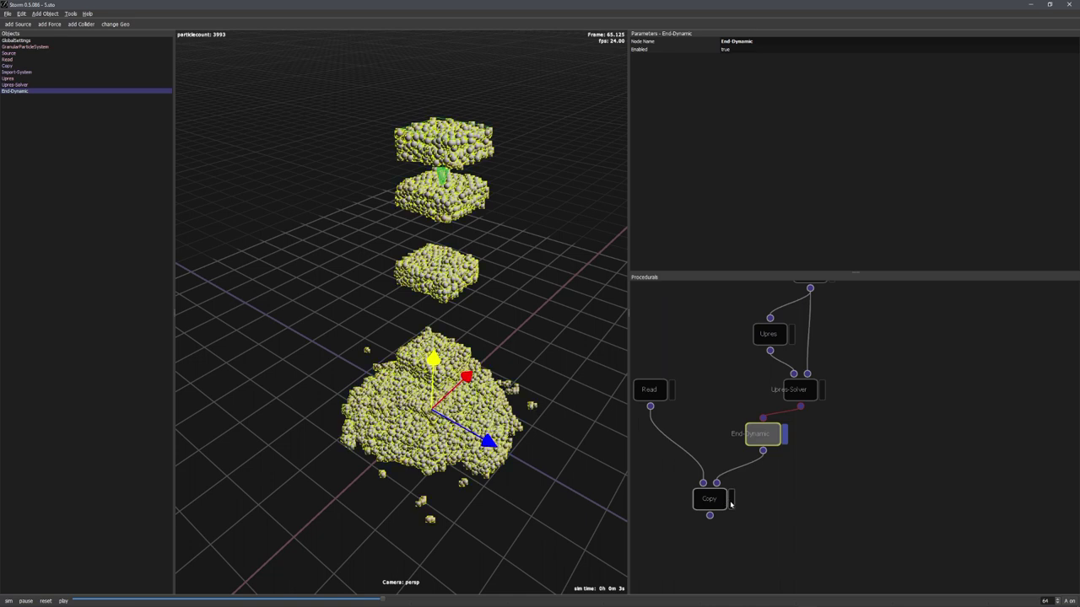
left_click(785, 439)
left_click_drag(600, 396, 557, 391, "alt")
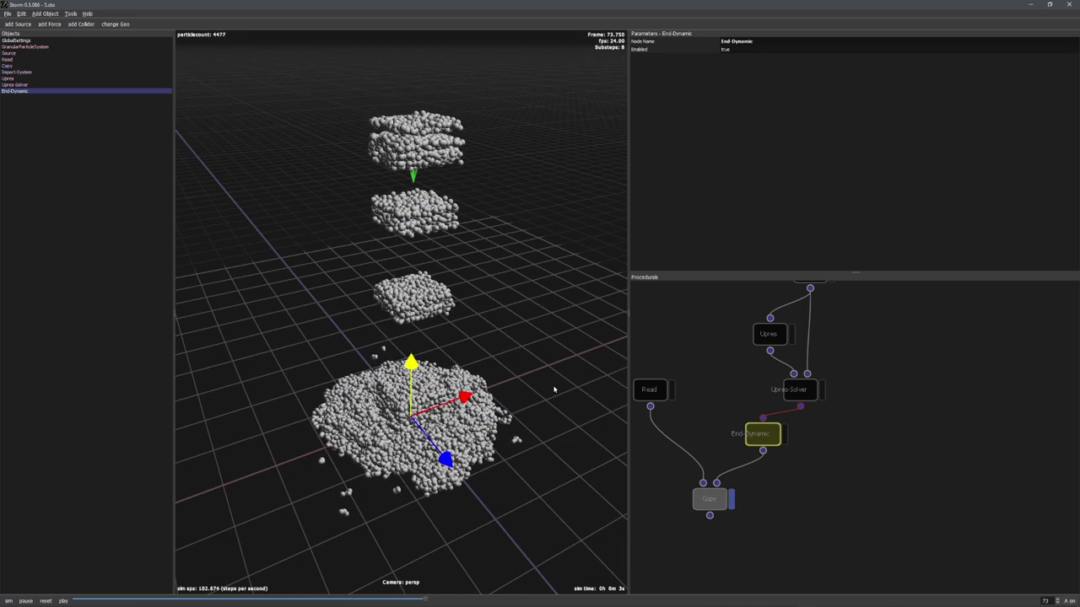
key("space")
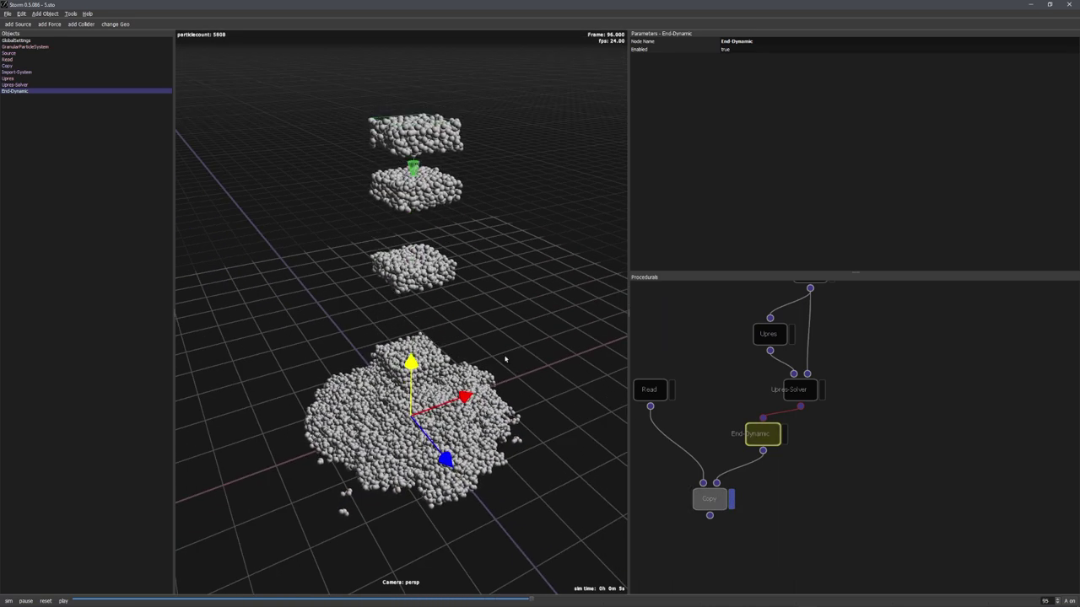
left_click_drag(497, 362, 520, 355, "alt")
right_click_drag(520, 354, 477, 317, "alt")
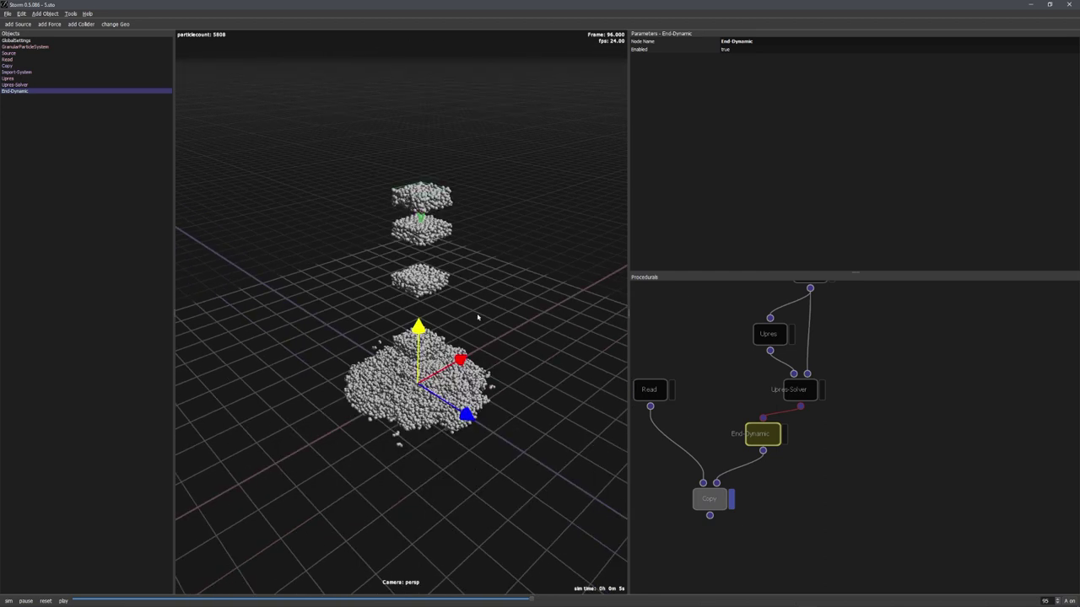
- Add a Write node below Copy, connected to its output
middle_click_drag(710, 419, 744, 358)
left_click(743, 437)
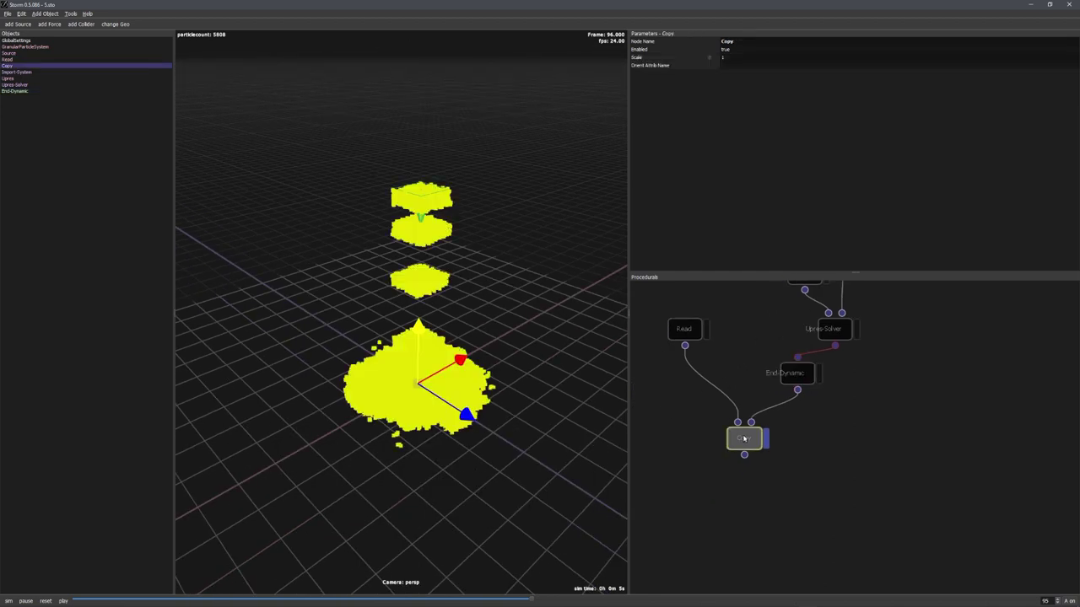
key("Tab")
type("write")
key("Return")
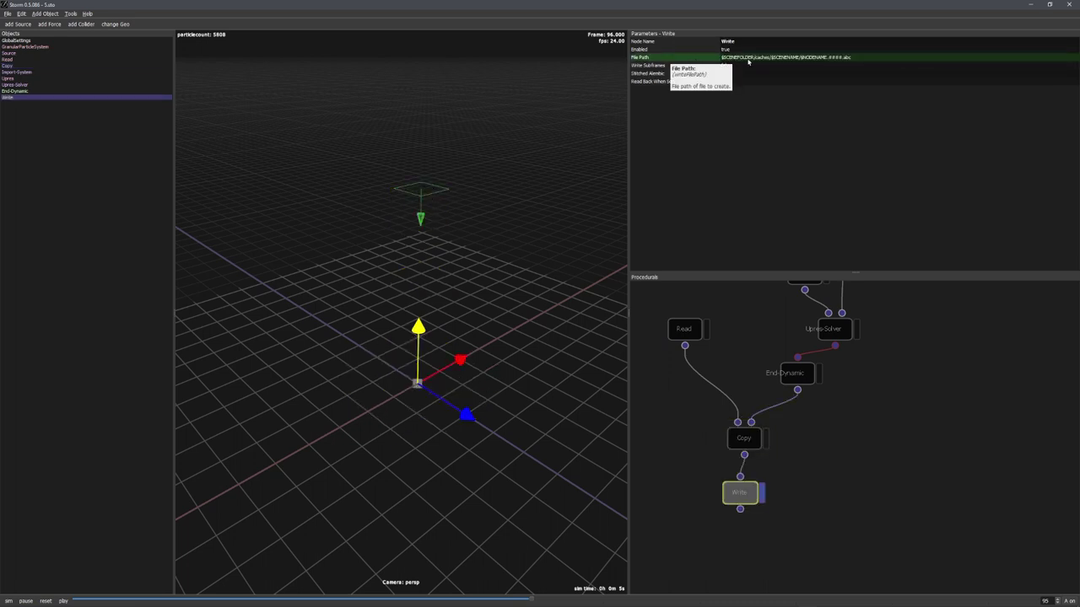
- Change the file extension in the Write node's File Path to obj
double_click(856, 59)
left_click_drag(851, 58, 845, 57)
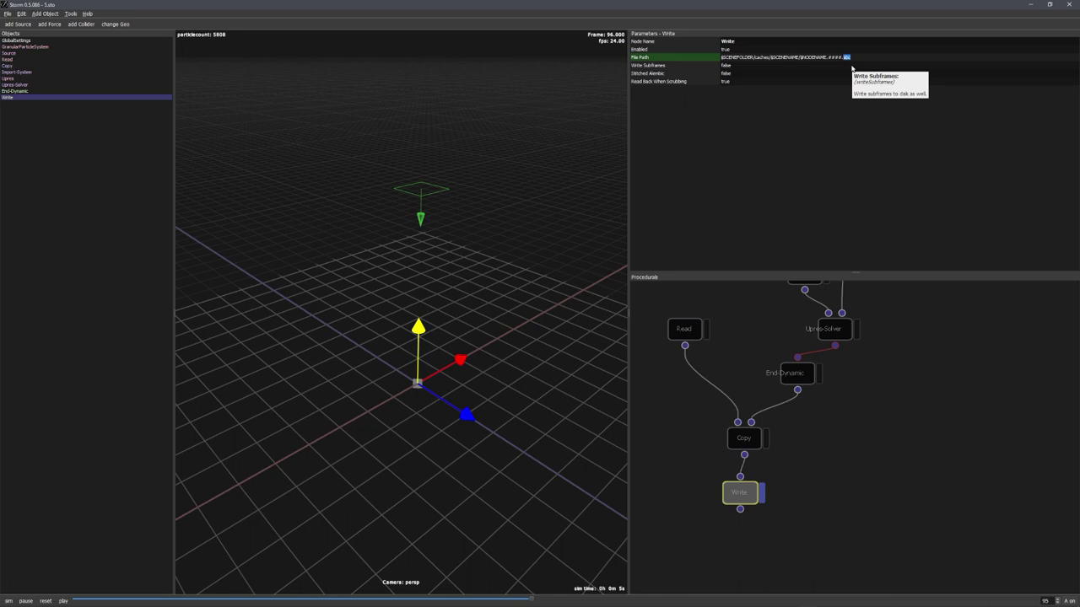
type("obj")
key("Return")
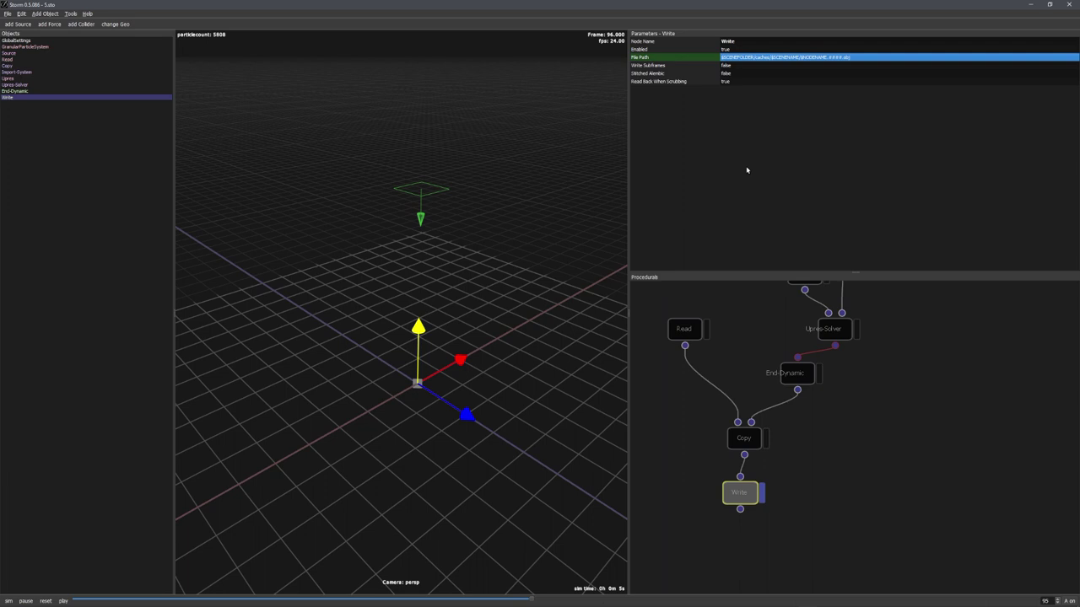
- Reset the simulation and switch to File Explorer at the Granular project's folder 5
left_click(46, 601)
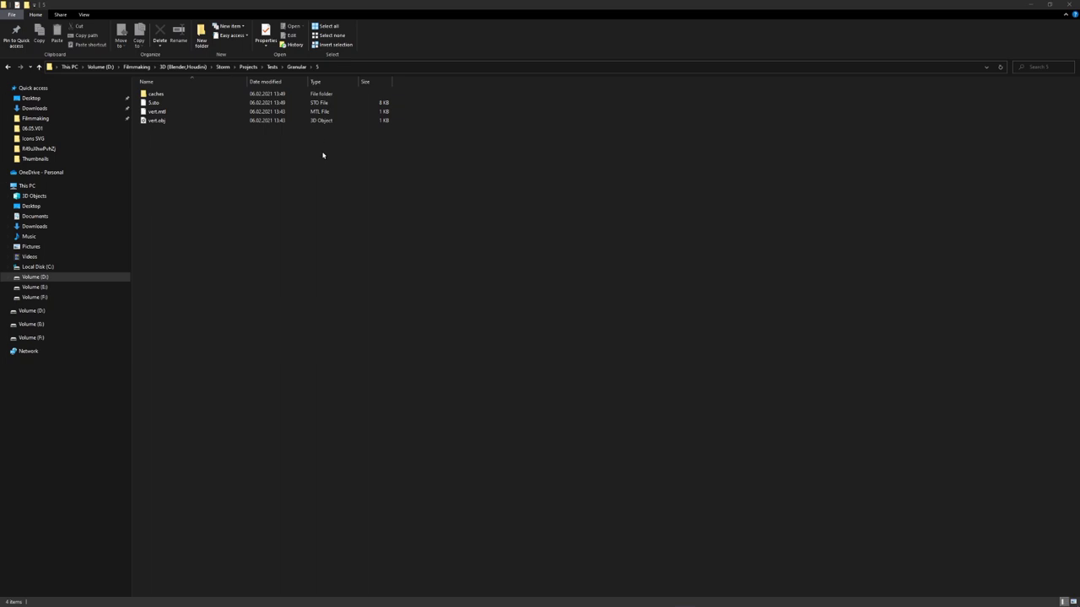
left_click(306, 171)
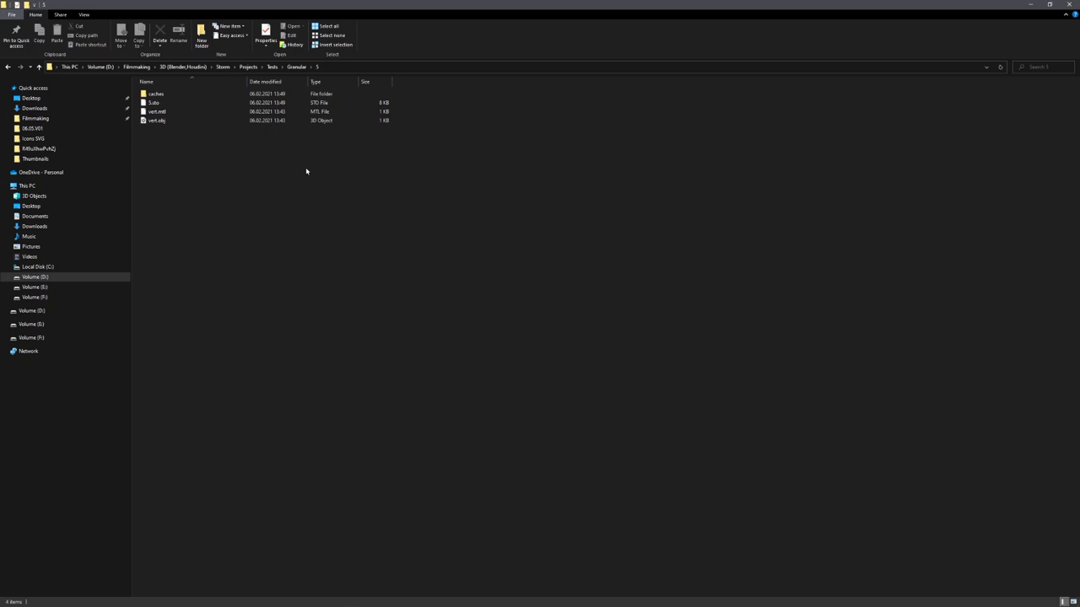
- Open subfolder 5 inside the caches folder and look over the written OBJ file sequence
double_click(197, 97)
double_click(197, 97)
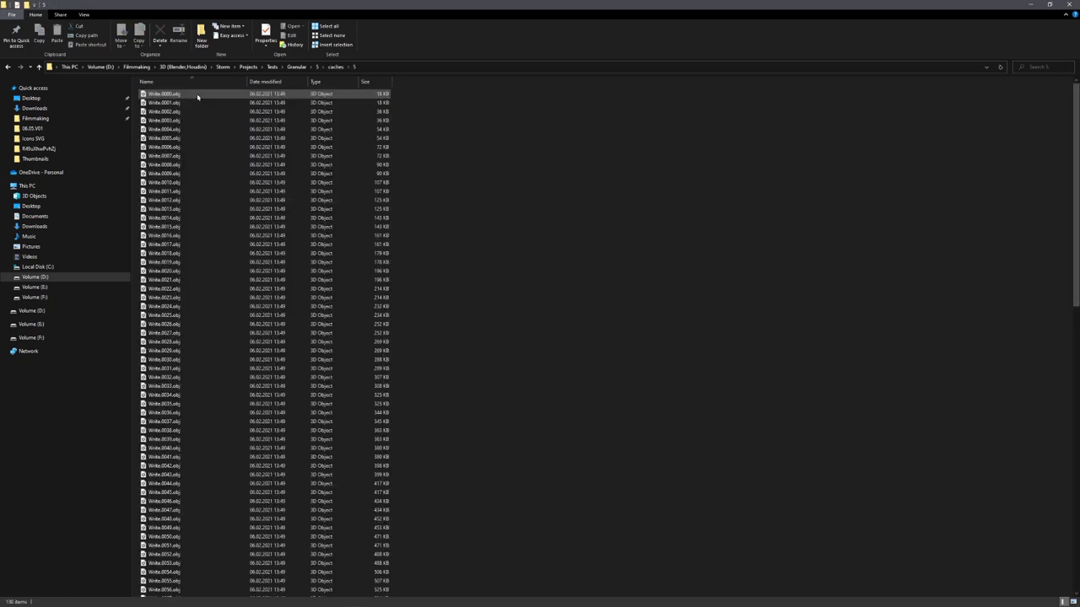
left_click_drag(405, 96, 303, 591)
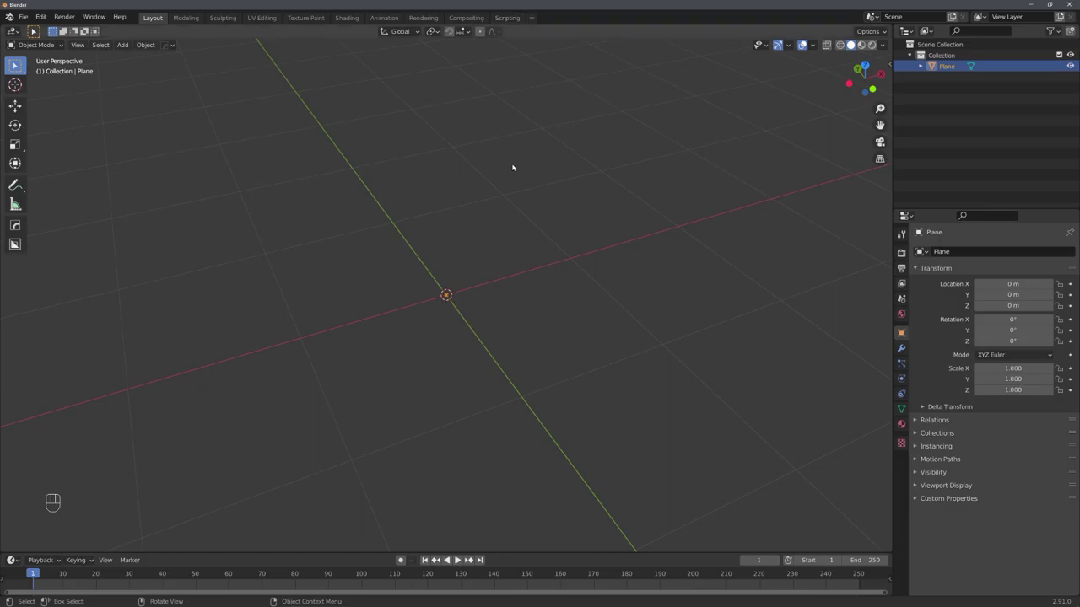
- Switch to Blender, start a new default scene, and find the Stop motion OBJ add-on in the preferences
middle_click_drag(511, 166, 497, 296)
key("ctrl+n")
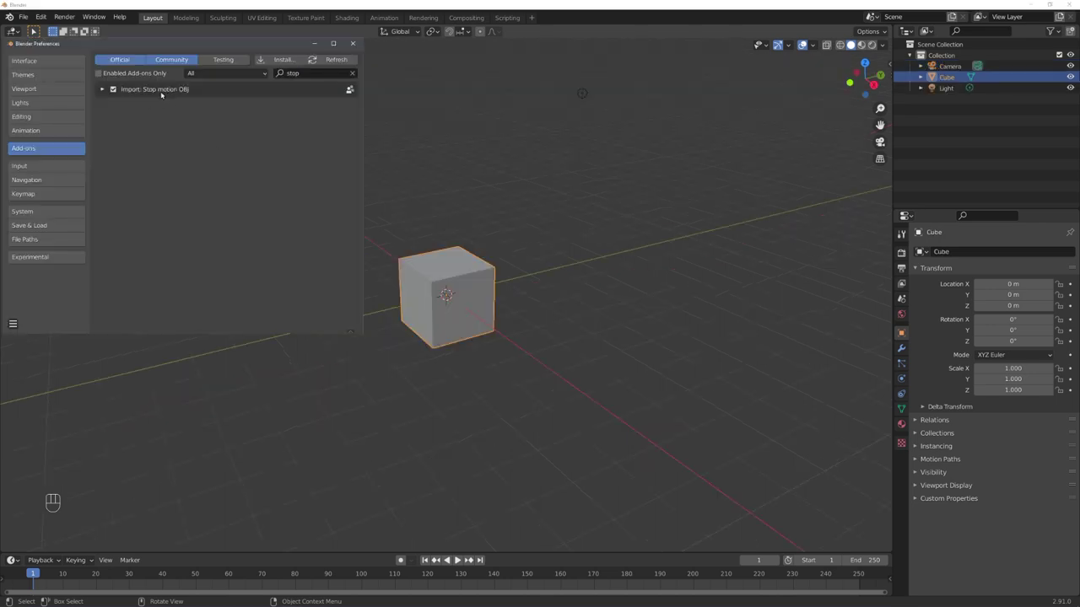
left_click_drag(216, 48, 278, 112)
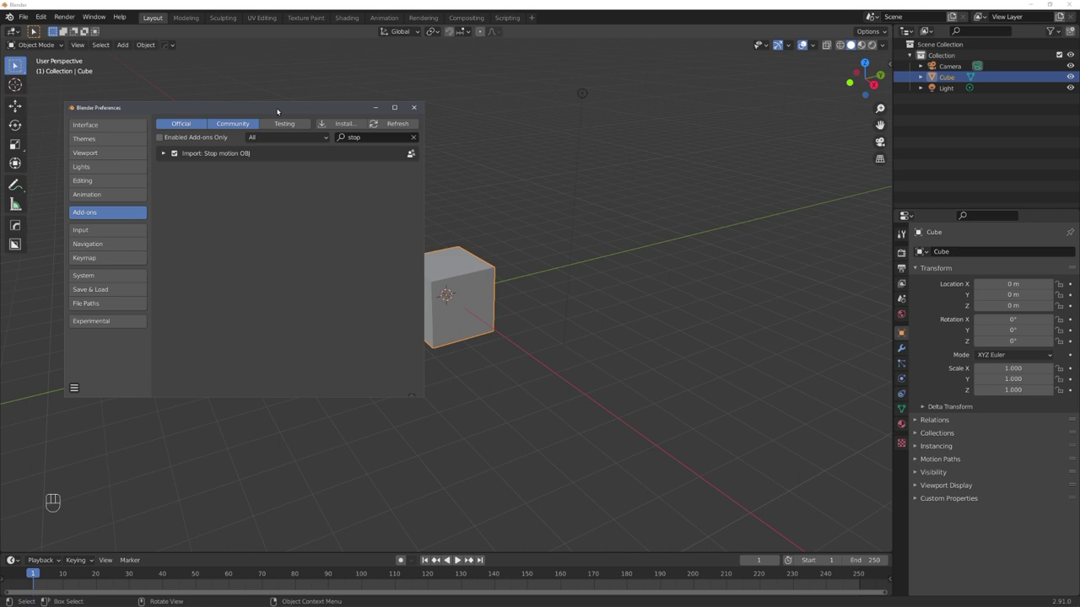
- Clear the default objects and import the OBJ files from caches\5 as a mesh sequence with file name Write and cache mode Cached
left_click(23, 16)
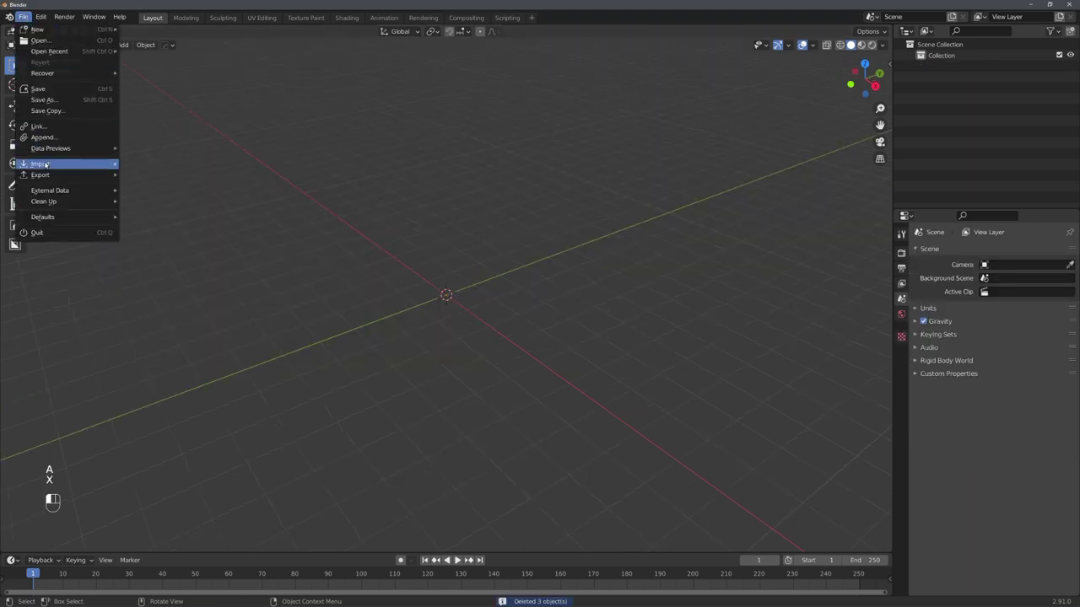
mouse_move(41, 164)
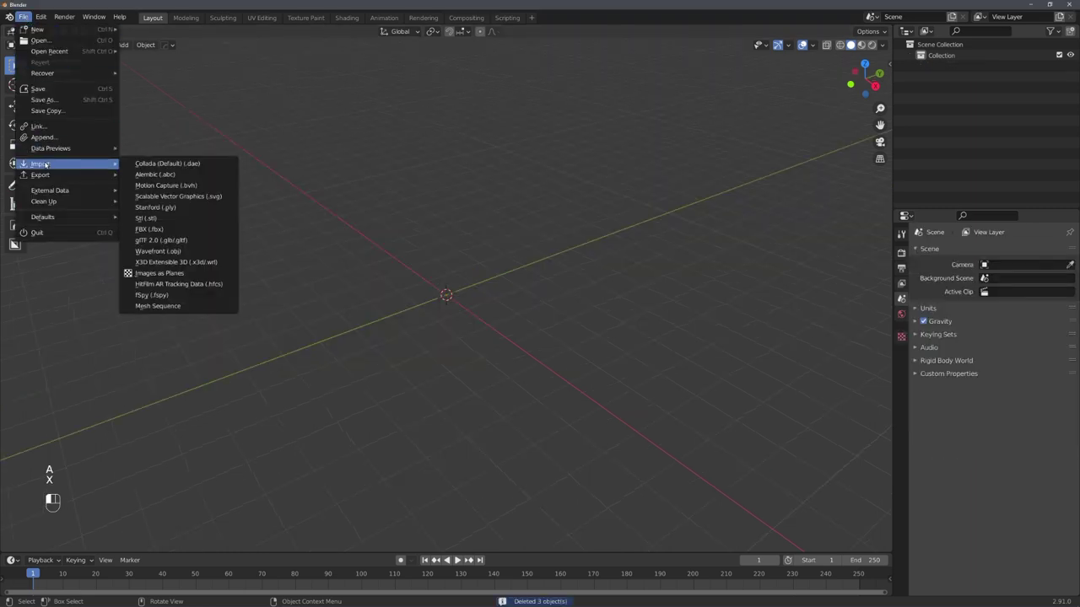
left_click(212, 306)
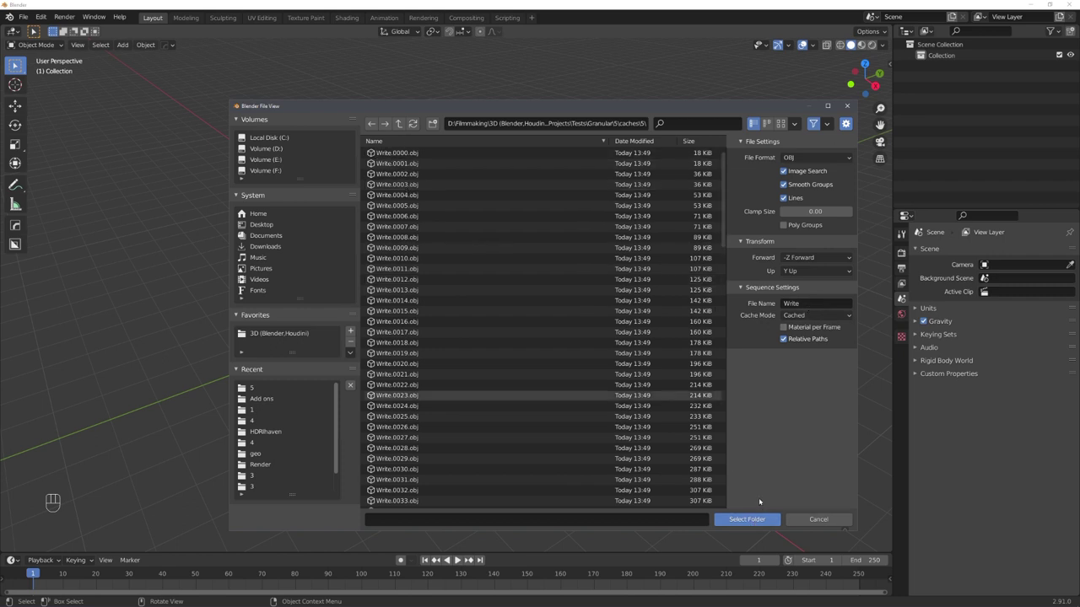
left_click(755, 519)
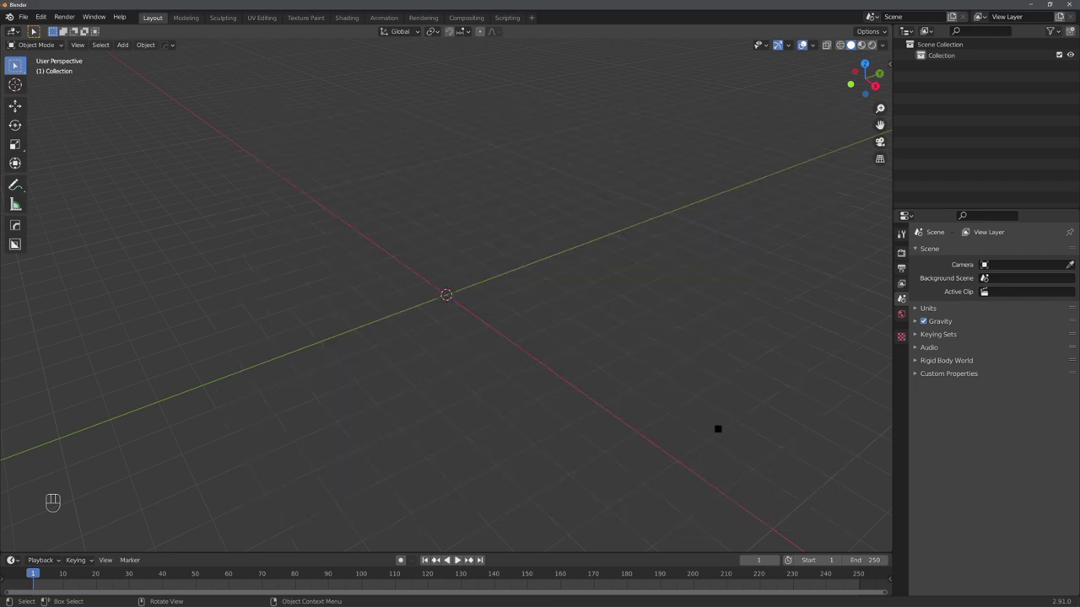
- Play the imported mesh sequence and inspect the falling points from different distances
middle_click_drag(718, 428, 560, 378)
key("space")
scroll(559, 388, "up", 5)
scroll(557, 384, "down", 8)
scroll(559, 378, "up", 6)
key("space")
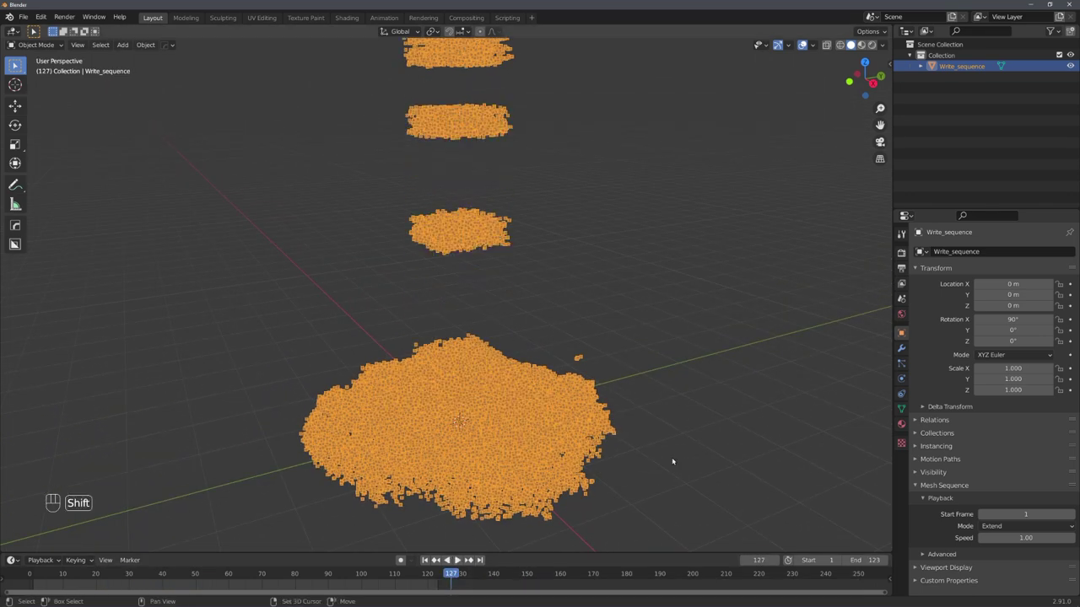
- Replay the sequence from the first frame, pause partway to examine the points up close, and return to frame 1
key("shift+Left")
scroll(622, 425, "down", 5)
middle_click_drag(528, 334, 517, 403)
key("space")
key("space")
scroll(515, 405, "up", 5)
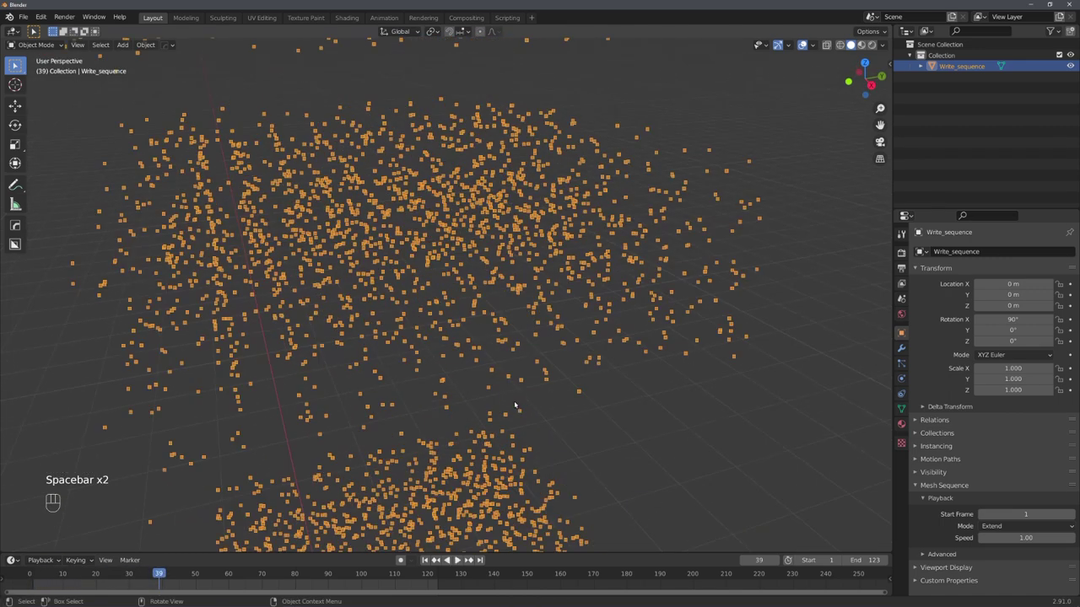
scroll(488, 392, "down", 5)
key("Tab")
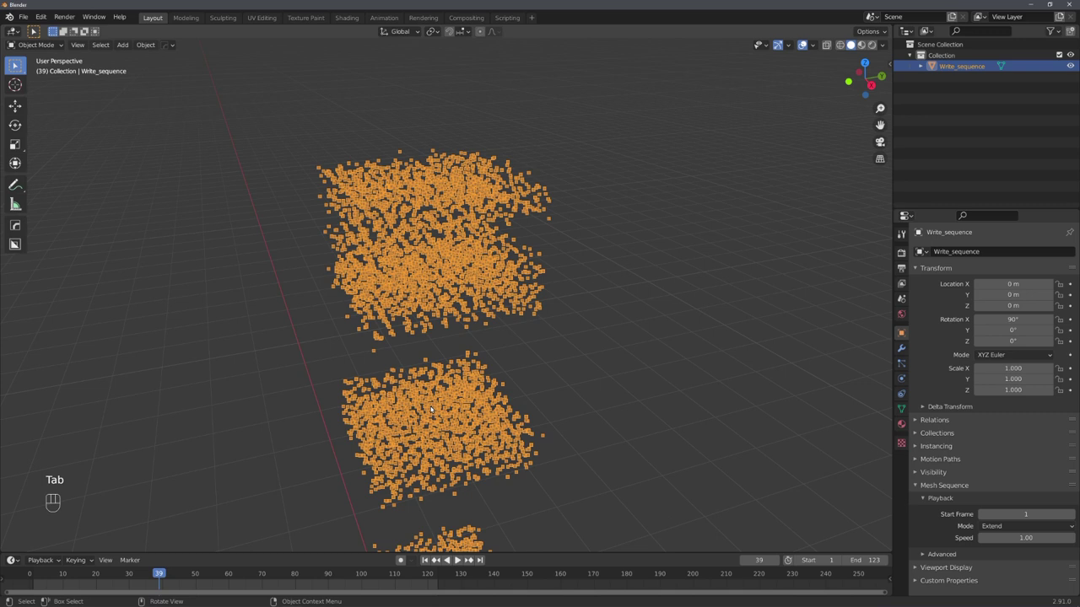
scroll(428, 393, "down", 5)
middle_click_drag(481, 414, 484, 336, "shift")
key("shift+Left")
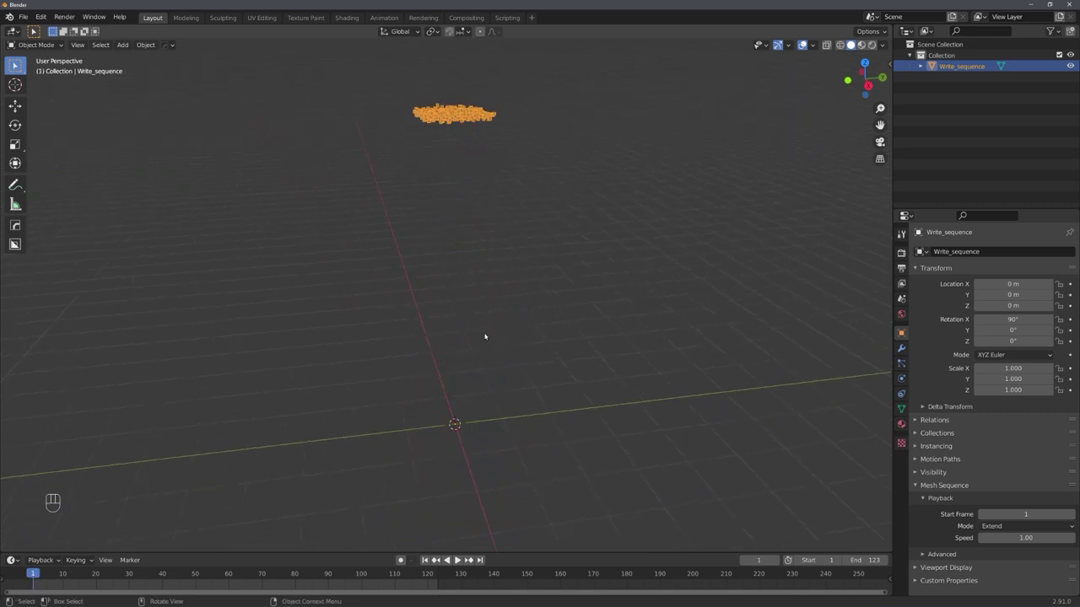
- Add an ico sphere mesh at the world origin with 1 subdivision
middle_click_drag(484, 337, 507, 355)
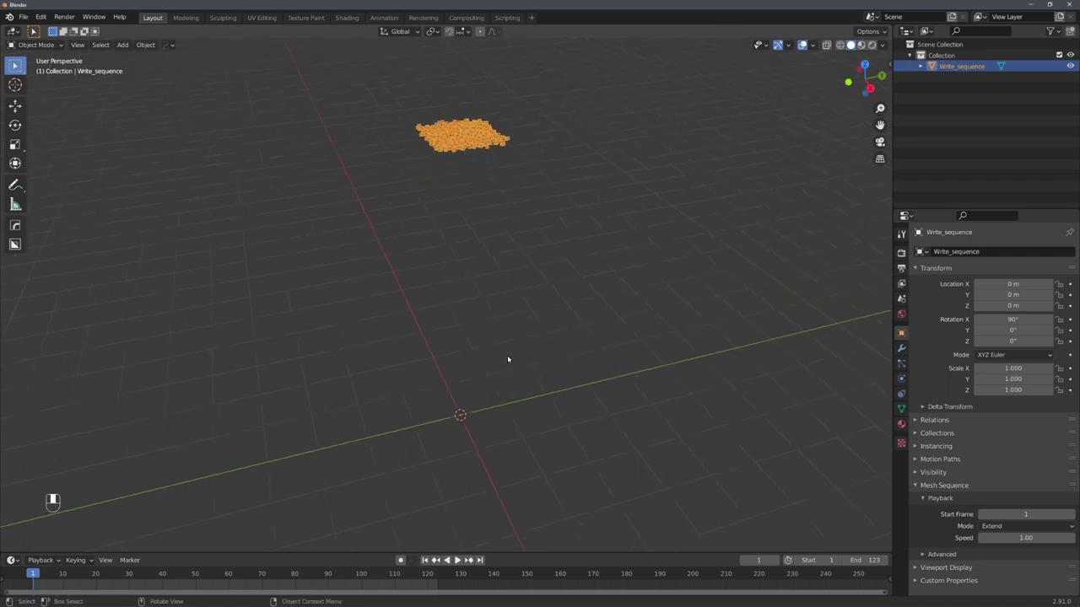
key("shift+a")
mouse_move(507, 357)
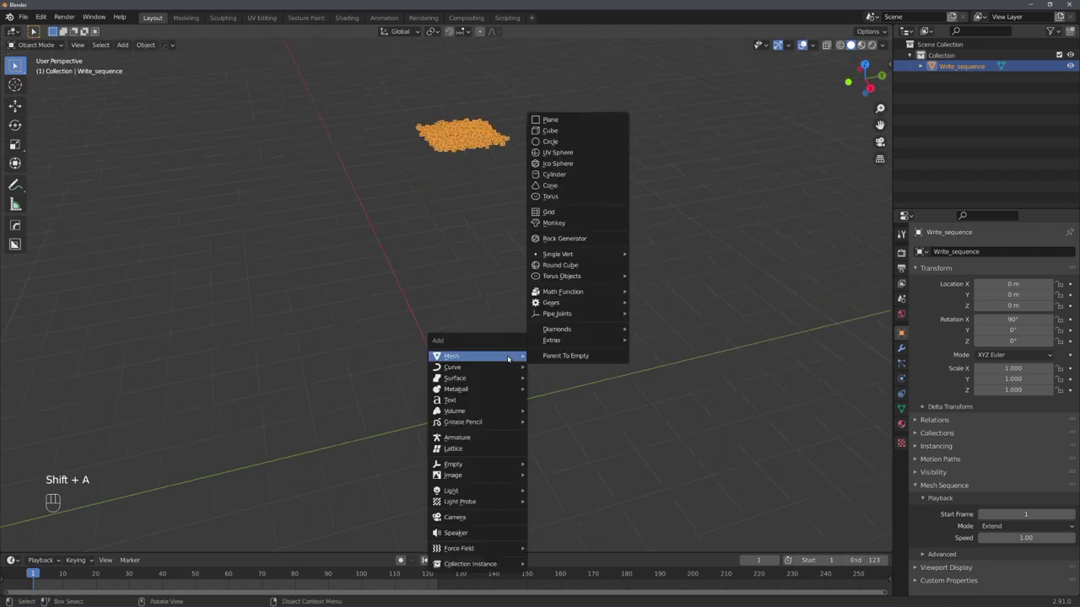
left_click(578, 163)
left_click(57, 544)
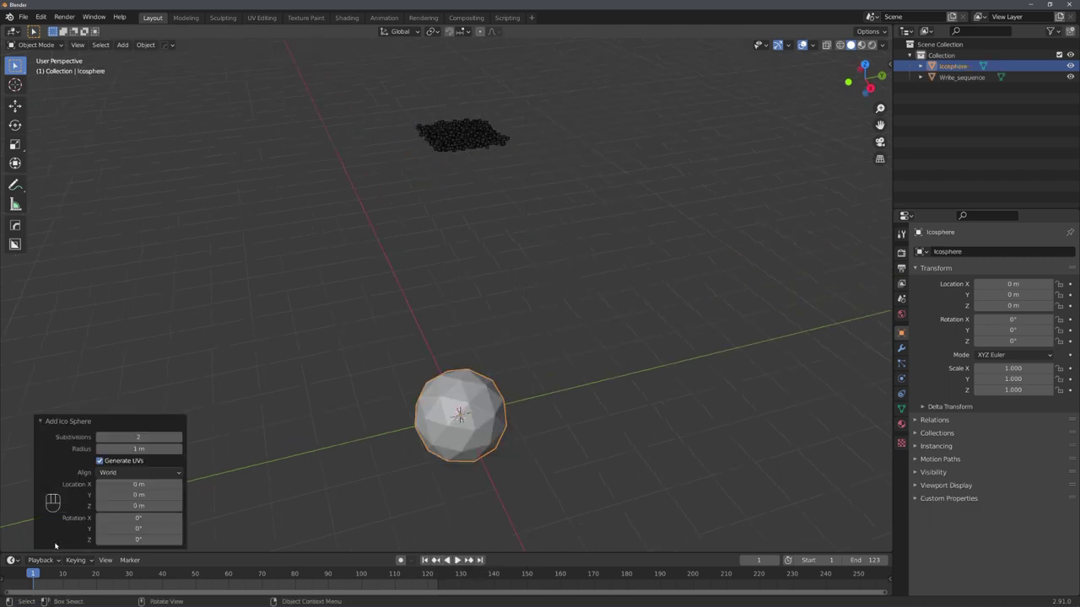
left_click(100, 437)
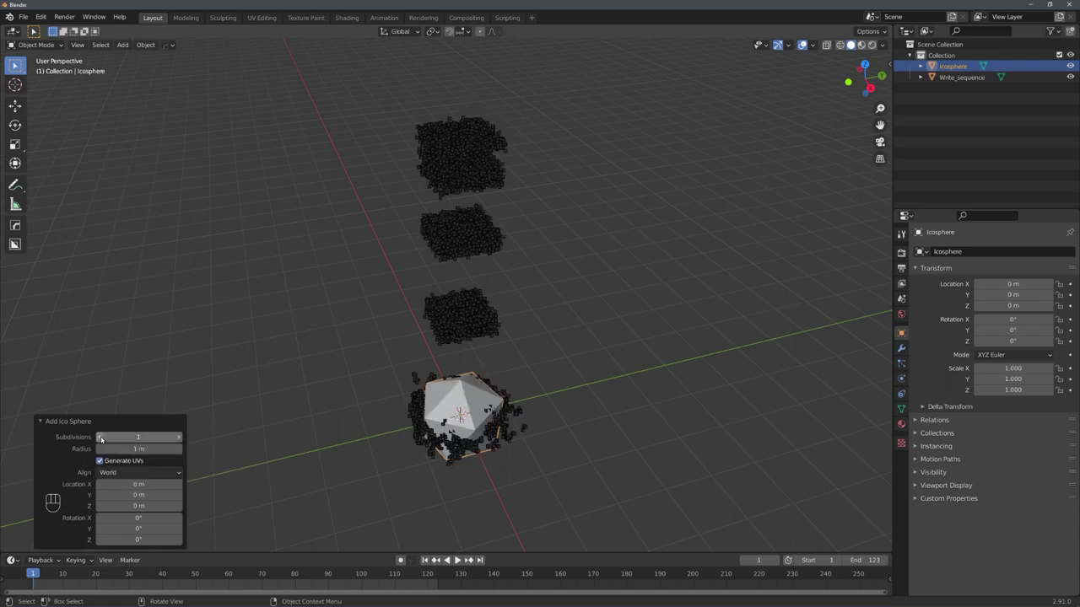
- Parent the icosphere to the Write_sequence object using the Object option
middle_click_drag(533, 410, 512, 461, "shift")
left_click(512, 460, "shift")
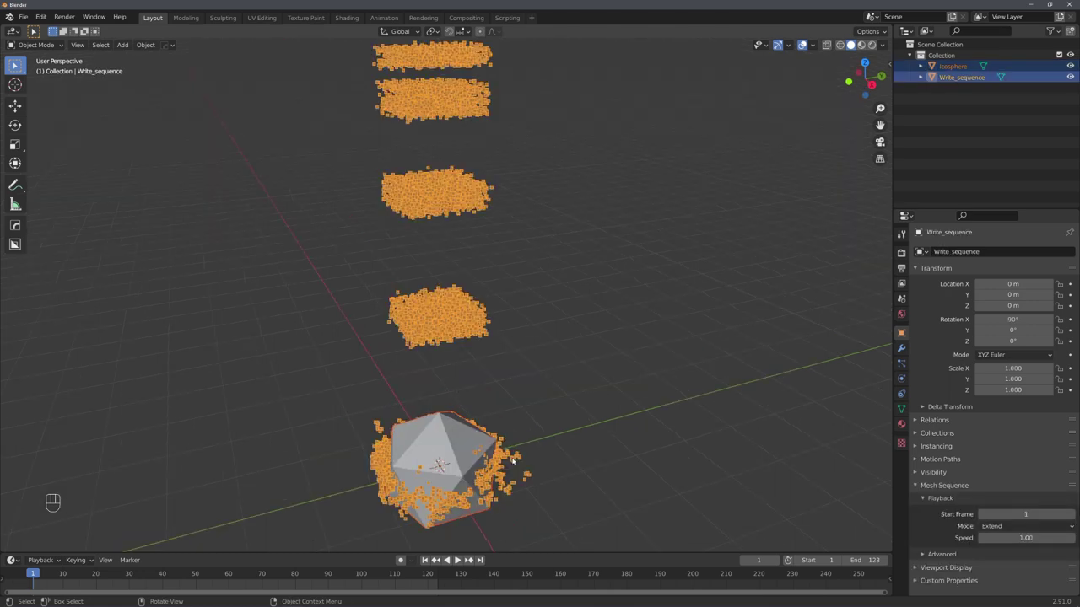
key("ctrl+p")
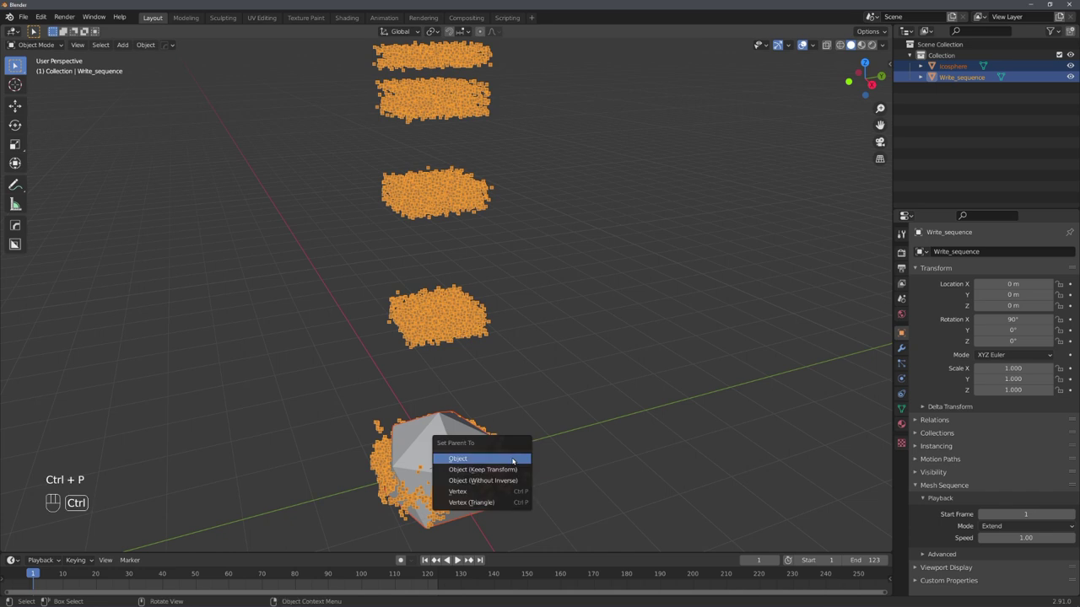
left_click(512, 459)
- Set Write_sequence's instancing to Vertices and turn off showing the instancer in the viewport and render
middle_click_drag(512, 459, 497, 364)
scroll(515, 402, "down", 3)
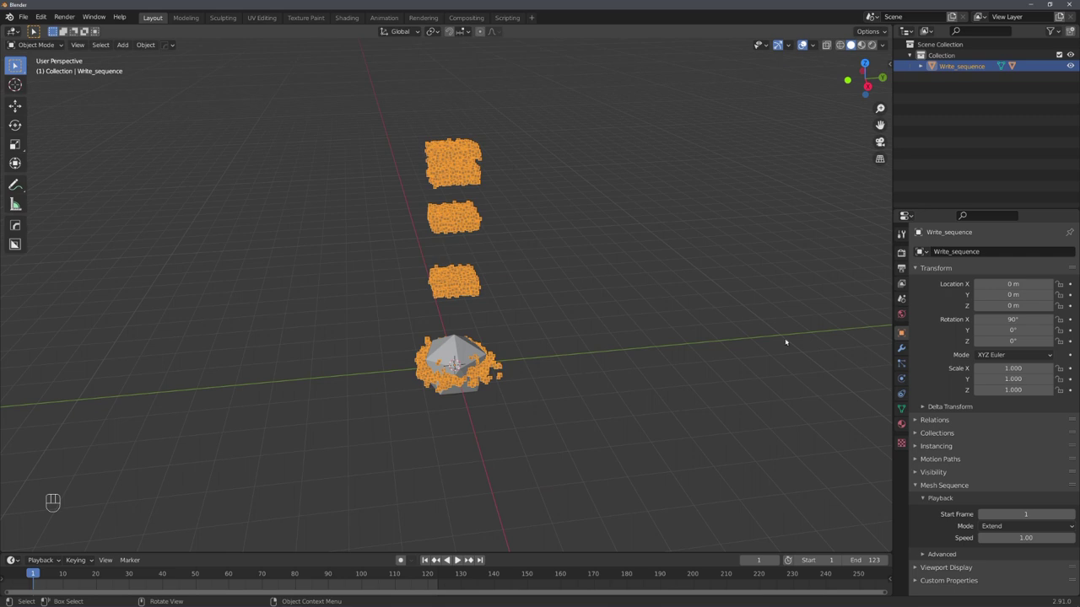
left_click(937, 446)
left_click(989, 464)
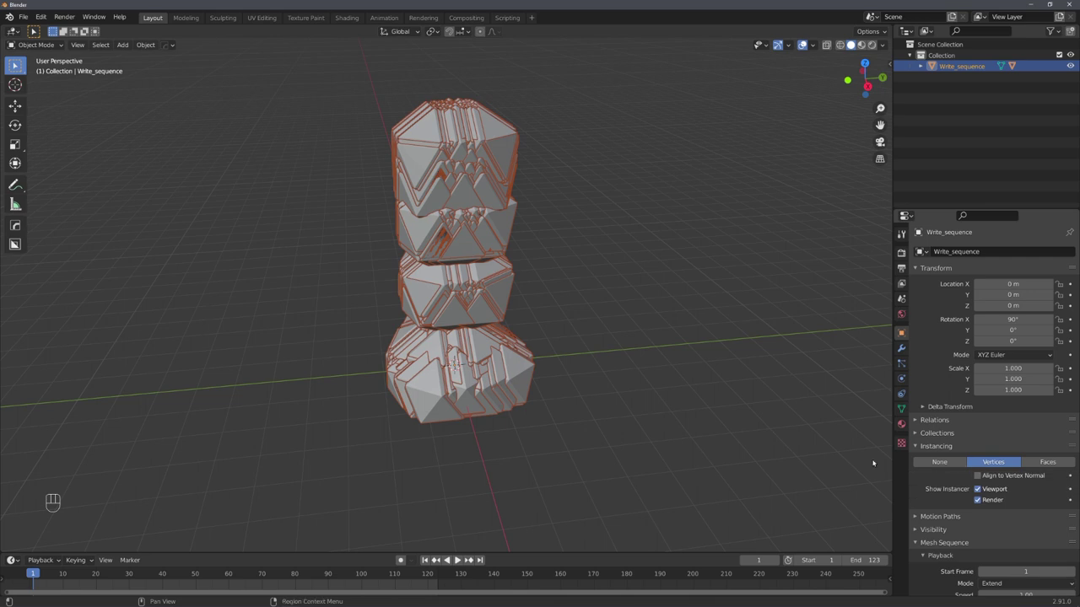
middle_click_drag(776, 426, 678, 434)
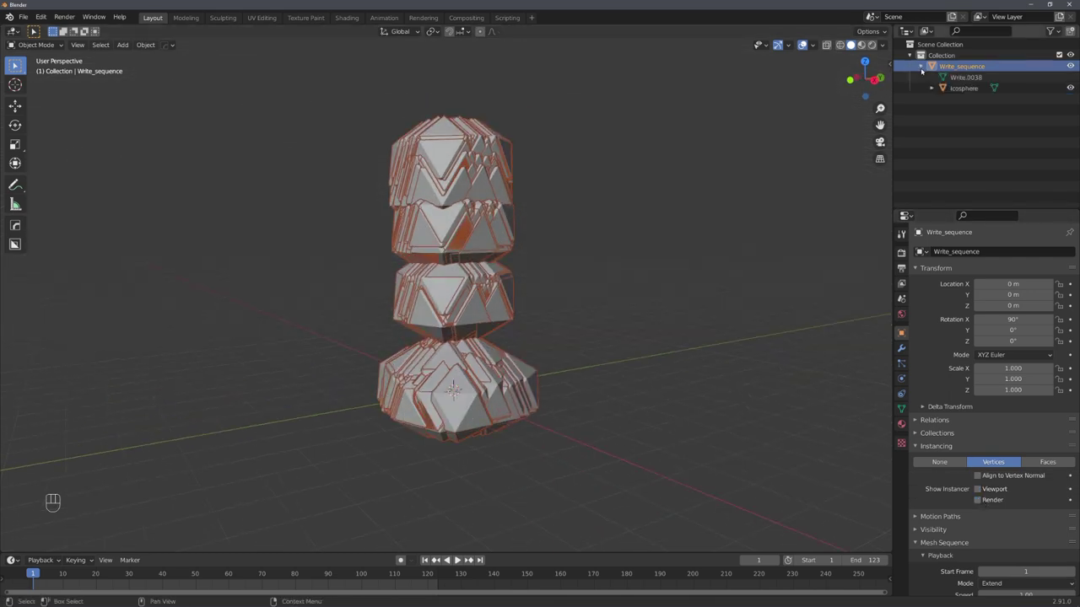
- Scale the child icosphere down to about 0.039 on all axes and deselect it
left_click(964, 88)
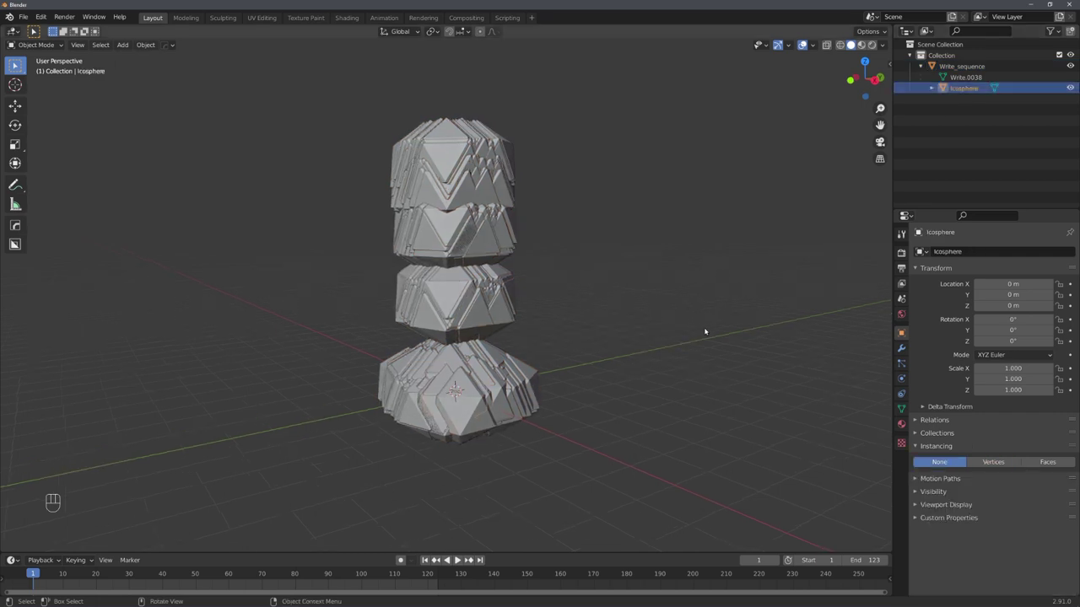
key("s")
left_click(590, 405)
key("s")
left_click(543, 344)
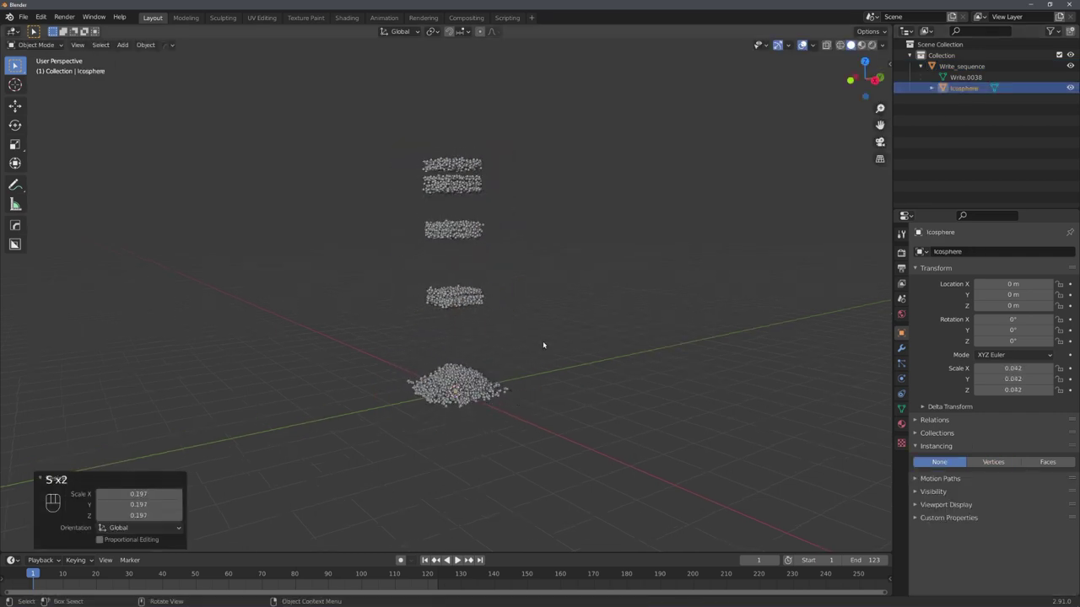
key("s")
left_click(538, 348)
middle_click_drag(609, 384, 511, 355)
key("alt+a")
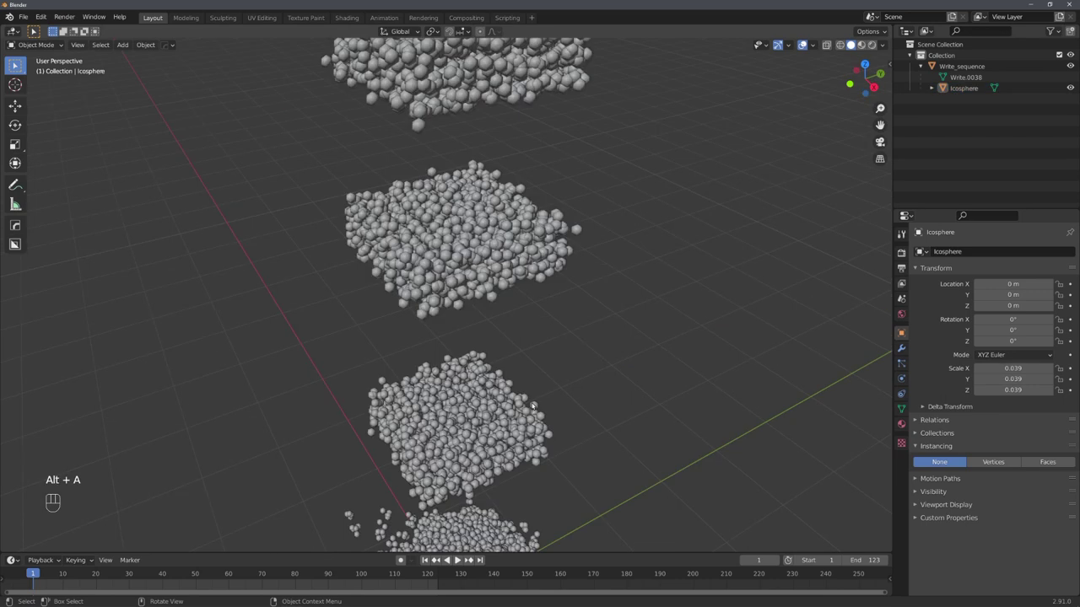
- Play the animation of instanced spheres and inspect it from several angles, including the original icosphere at the origin
scroll(532, 407, "down", 6)
key("space")
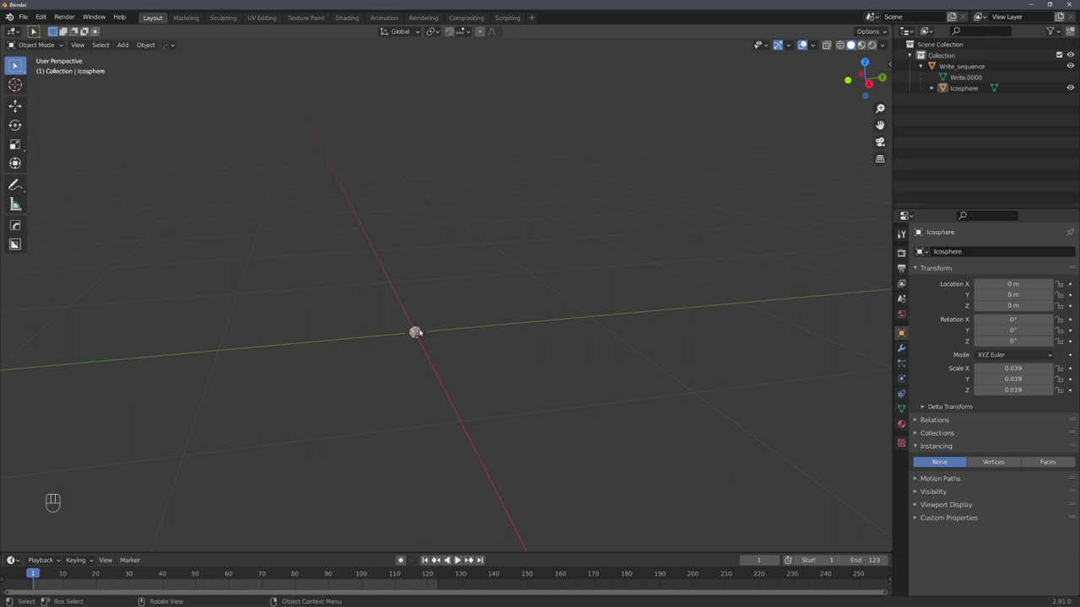
left_click(421, 334)
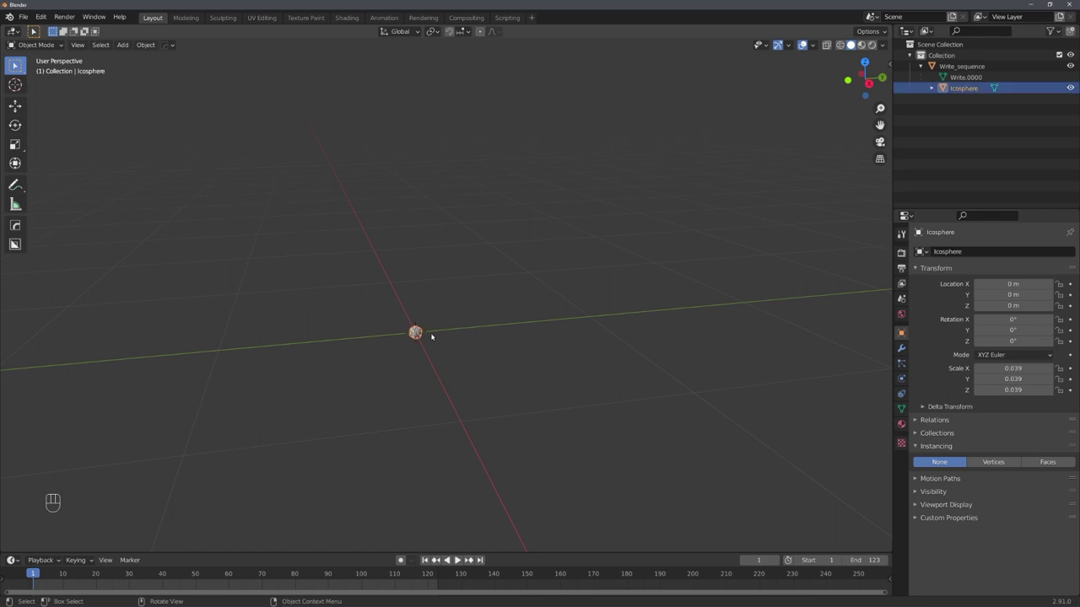
key("alt+a")
middle_click_drag(431, 337, 424, 340)
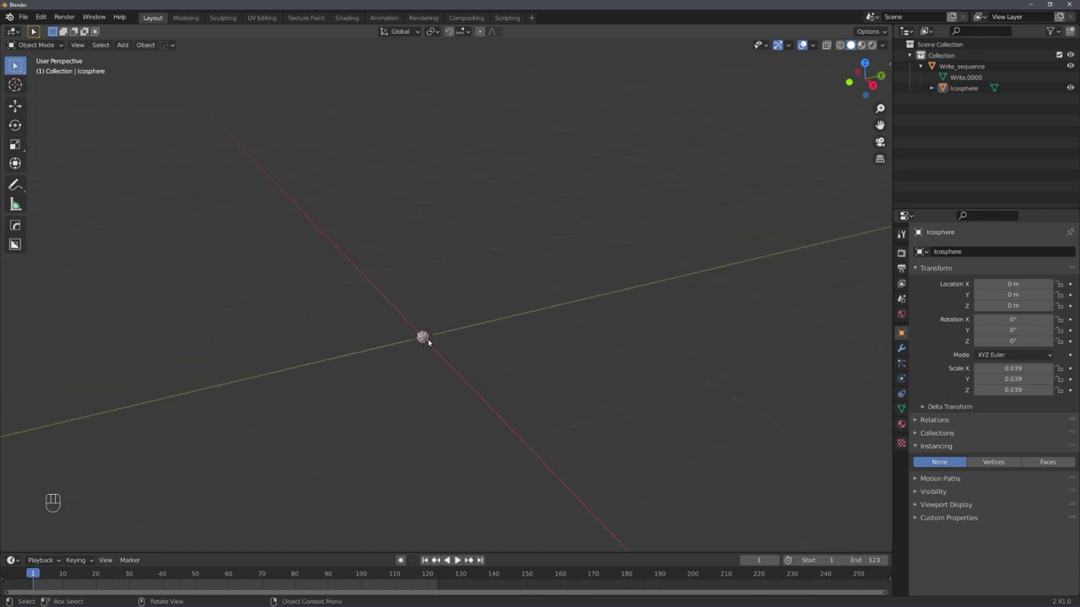
key("space")
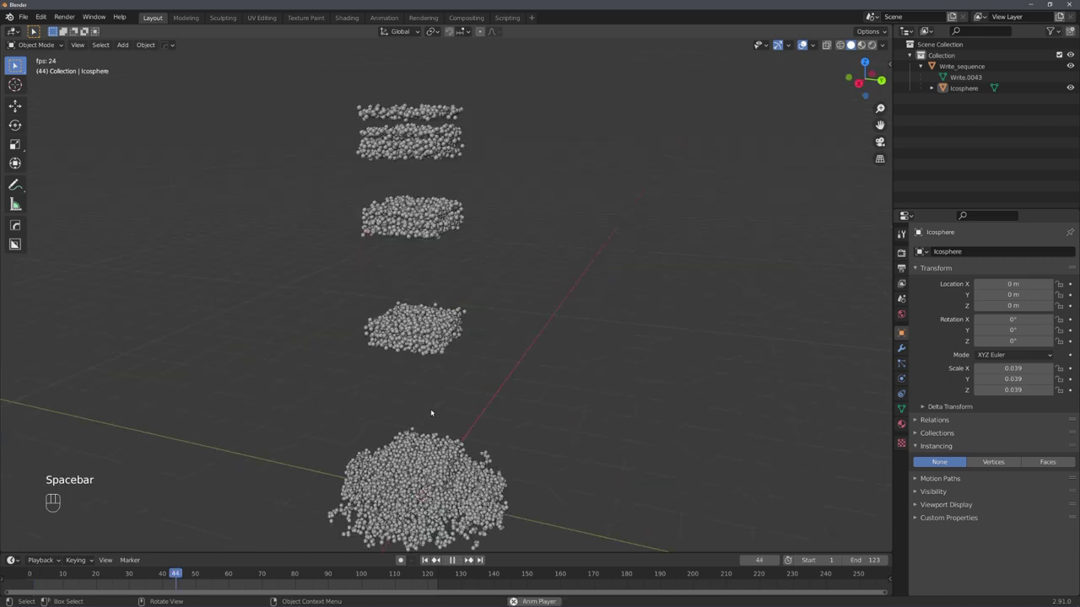
scroll(426, 417, "down", 5)
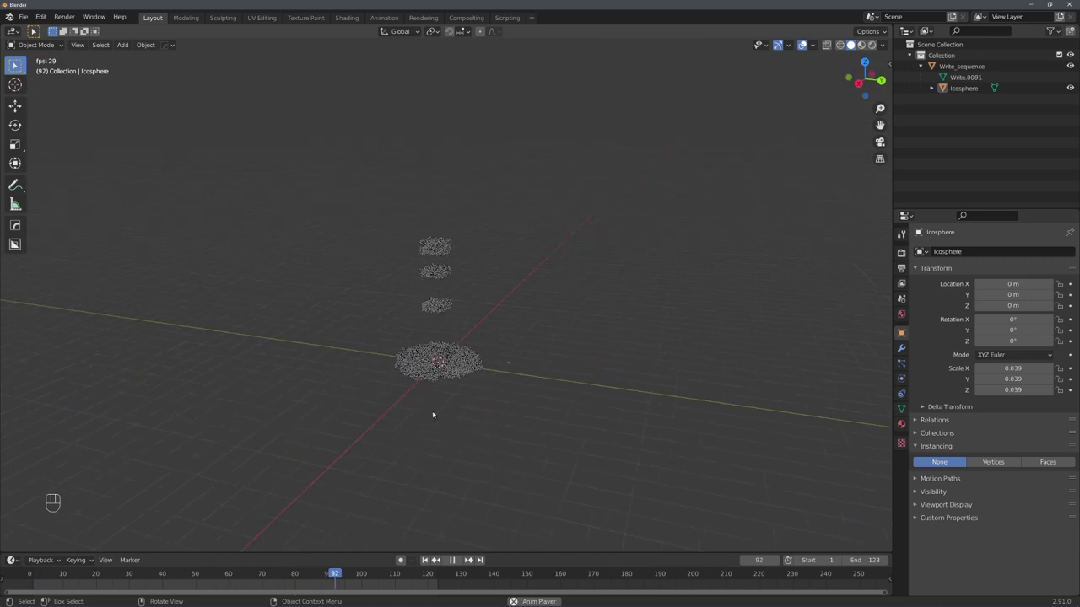
key("space")
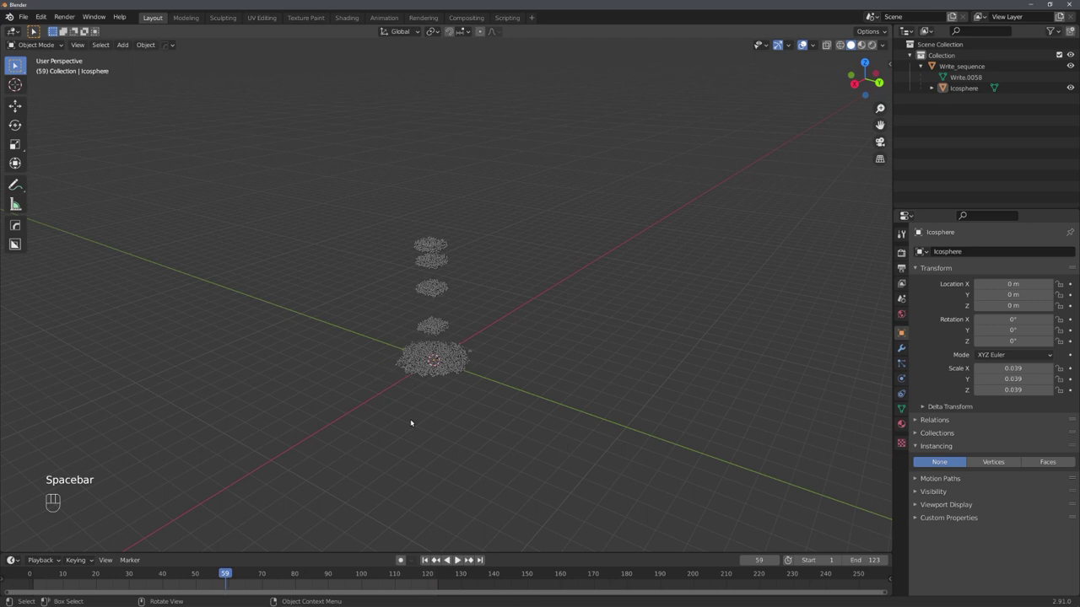